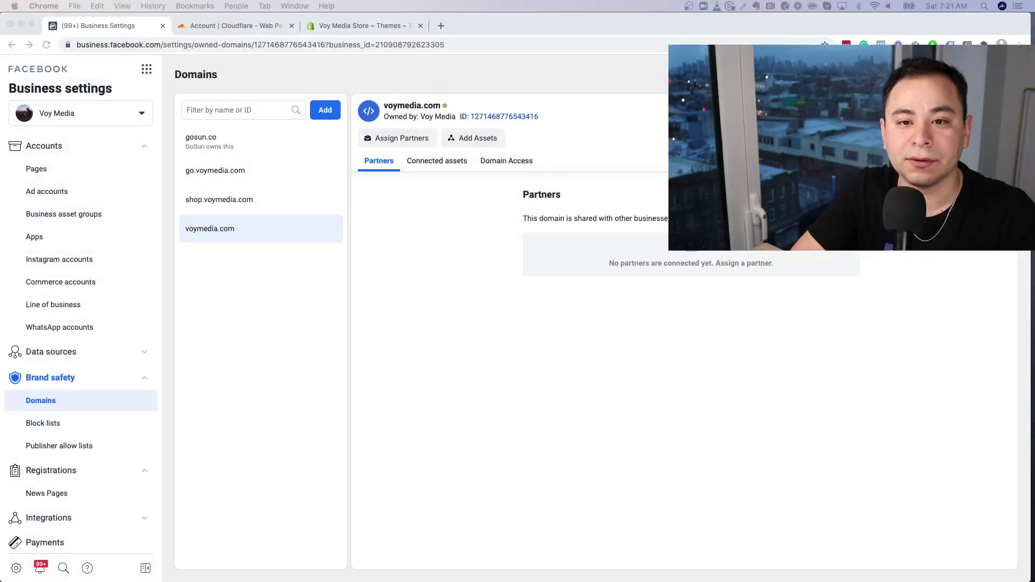
# Step: Check the verification status of the voymedia.com and shop.voymedia.com domains
pyautogui.click(565, 399)
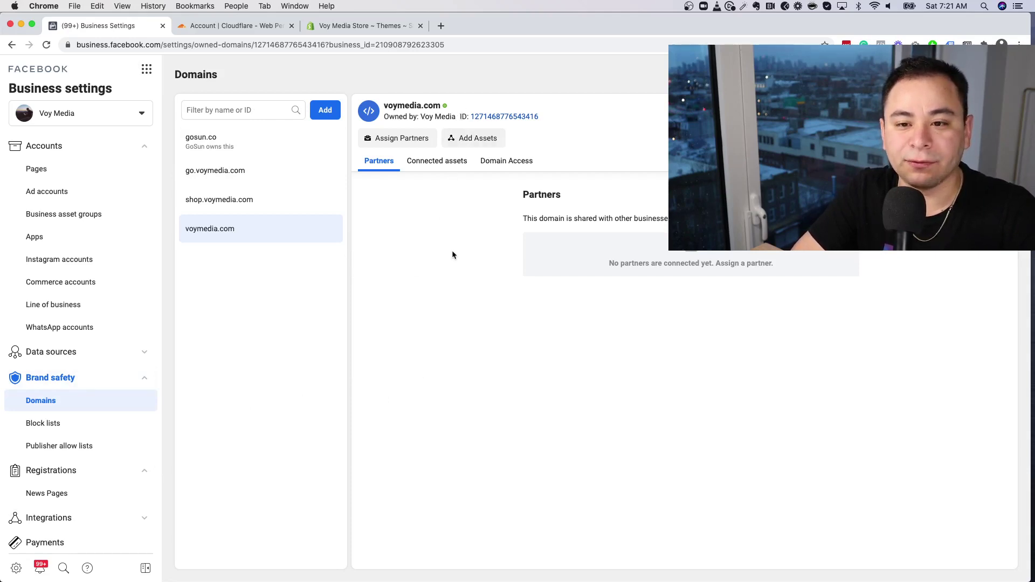
pyautogui.moveTo(445, 107)
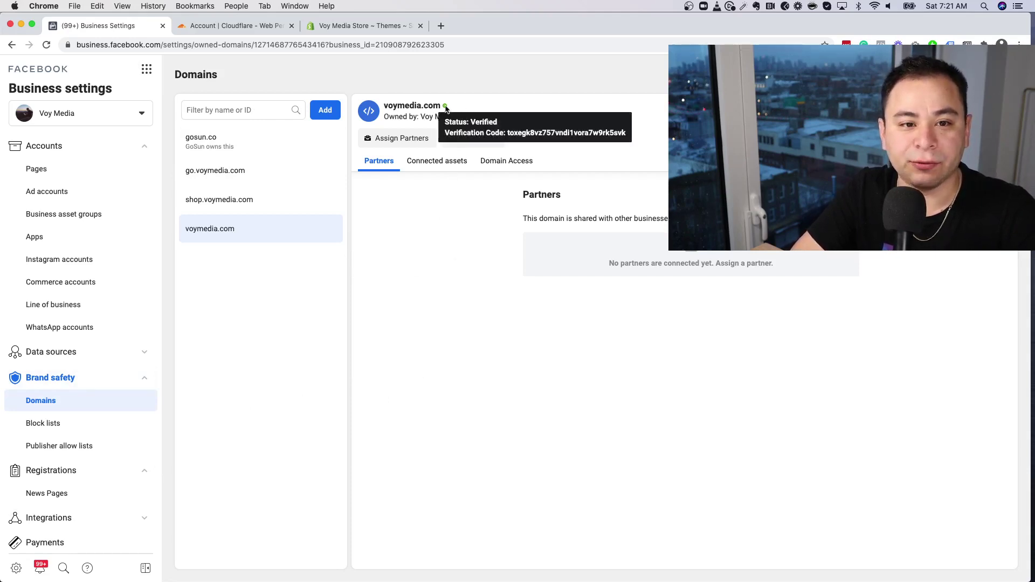
pyautogui.click(281, 209)
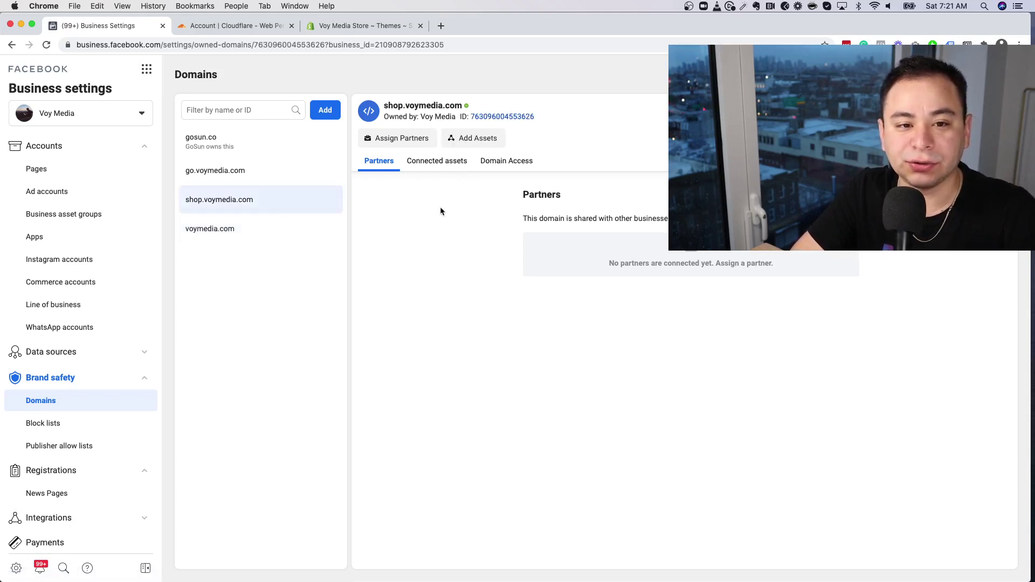
pyautogui.moveTo(468, 107)
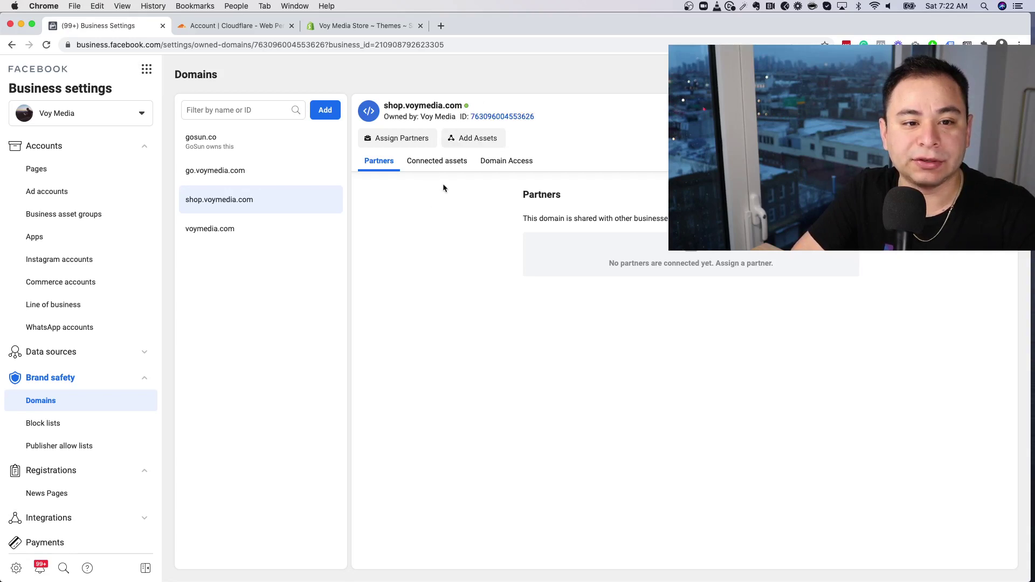
# Step: Remove the voymedia.com domain from the business and dismiss the confirmation
pyautogui.click(255, 234)
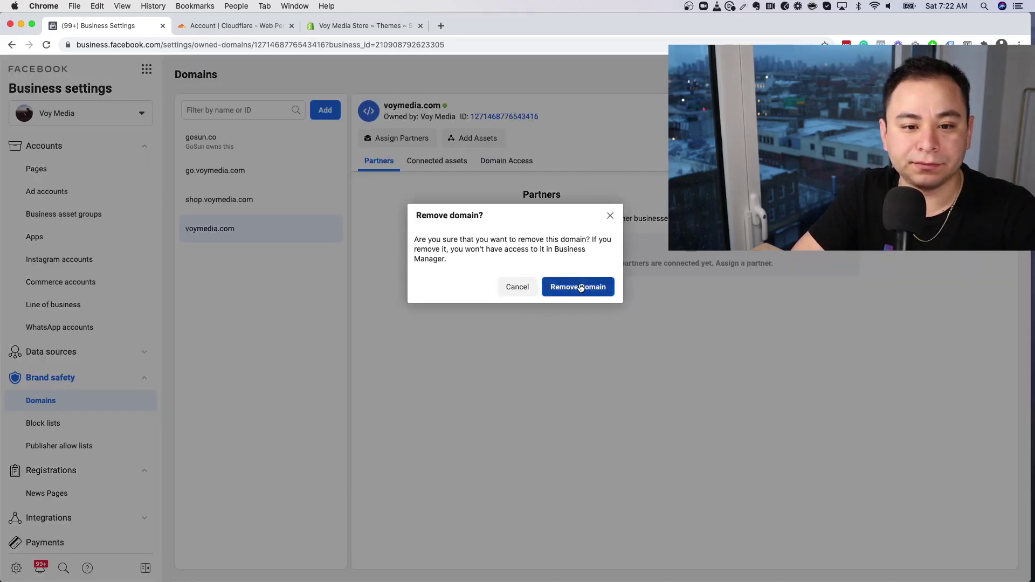
pyautogui.click(579, 284)
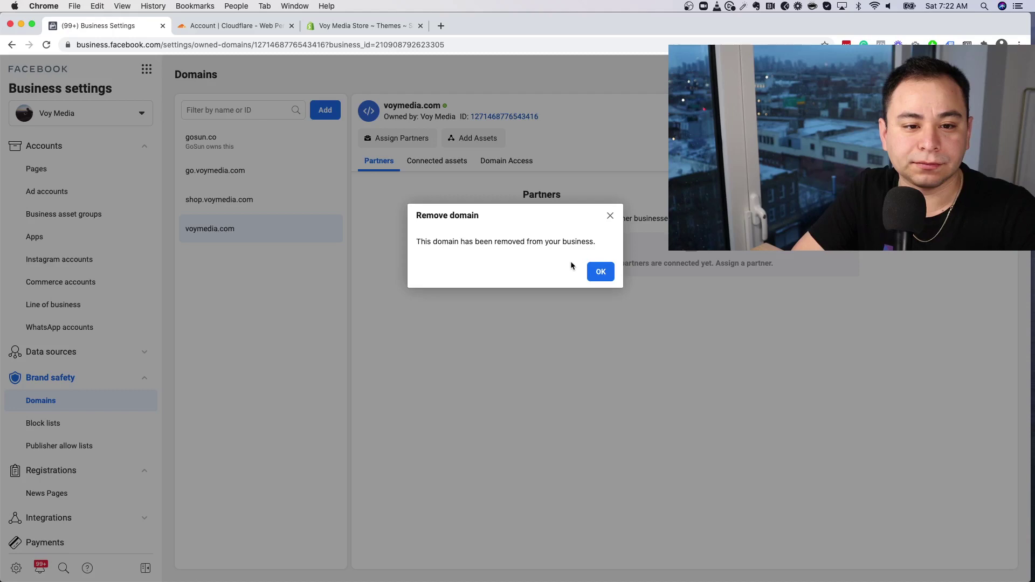
pyautogui.click(606, 277)
# Step: Switch to Cloudflare and open the DNS records of the voymedia.com site
pyautogui.click(247, 28)
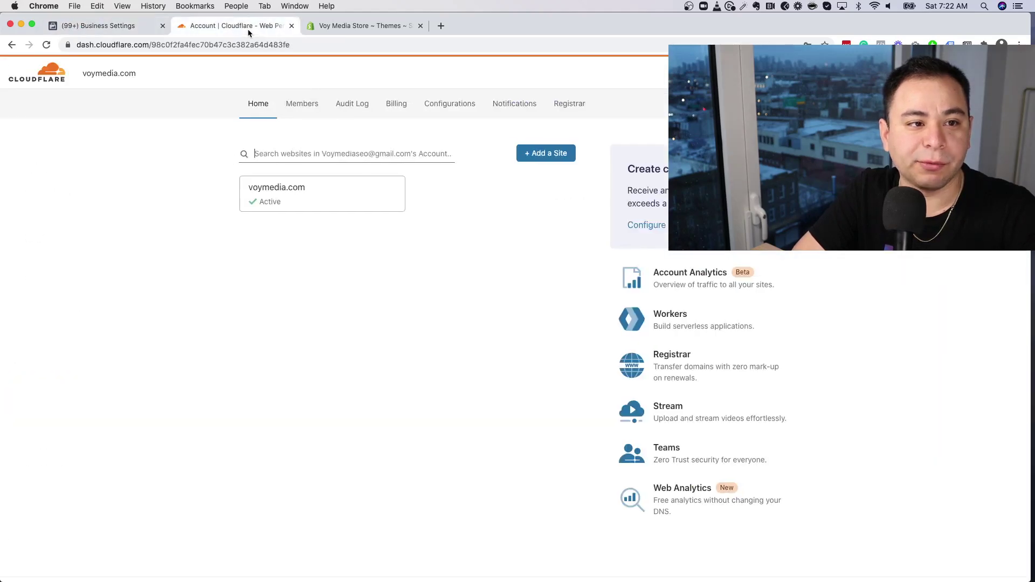
pyautogui.click(274, 192)
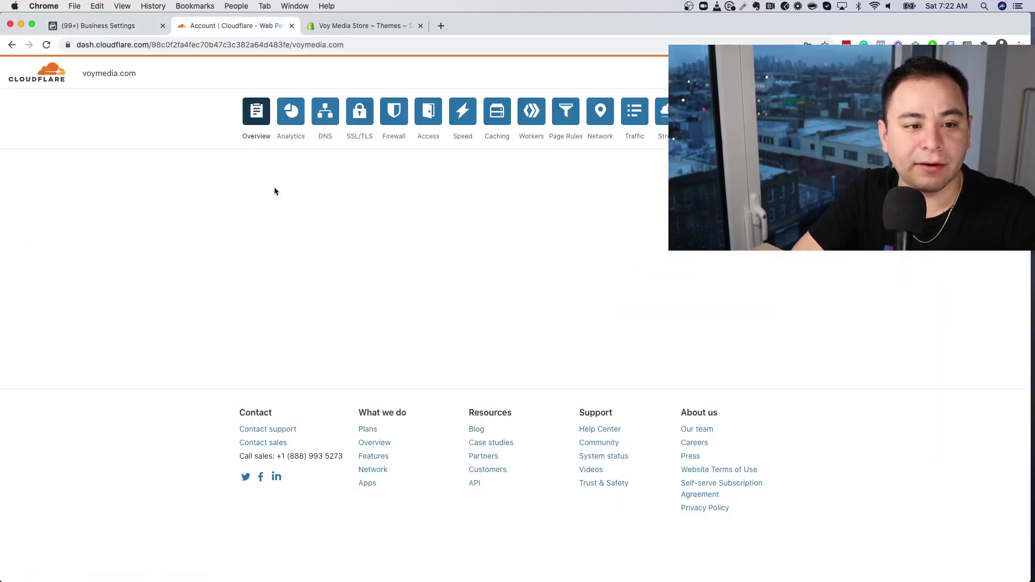
pyautogui.click(326, 116)
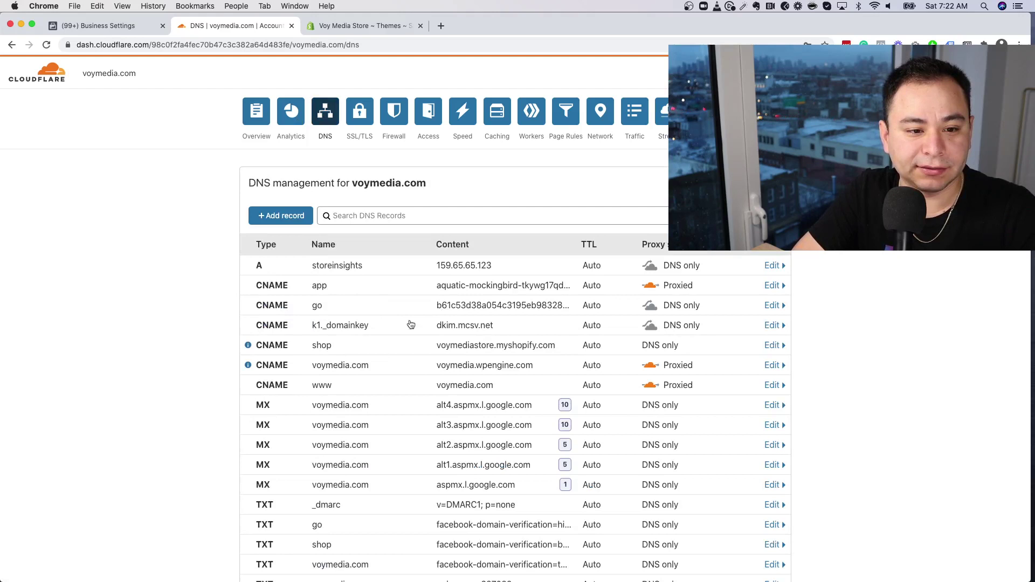
# Step: Delete the voymedia.com TXT record that holds the facebook-domain-verification value
pyautogui.scroll(-3, 440, 376)
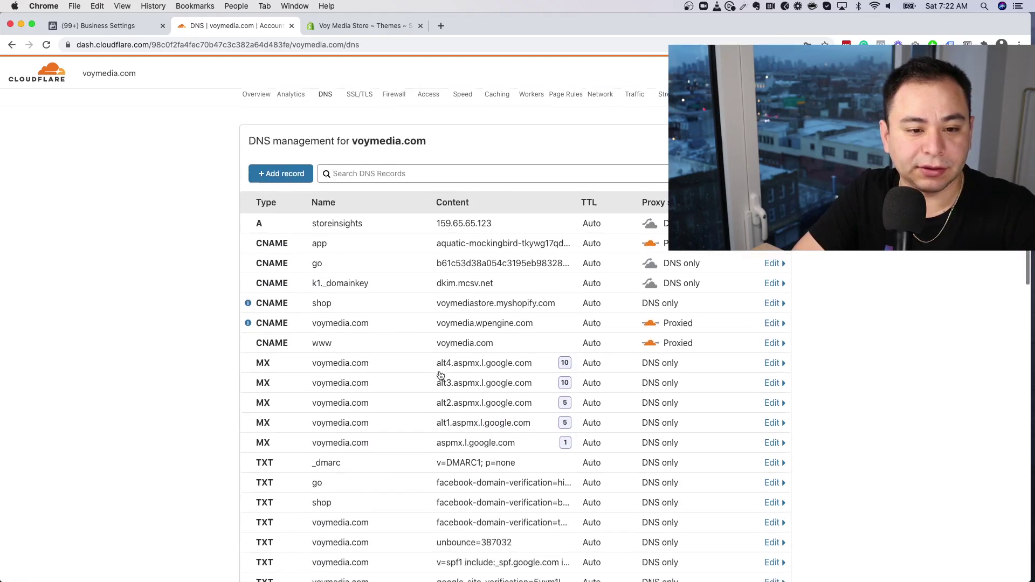
pyautogui.scroll(-2, 439, 375)
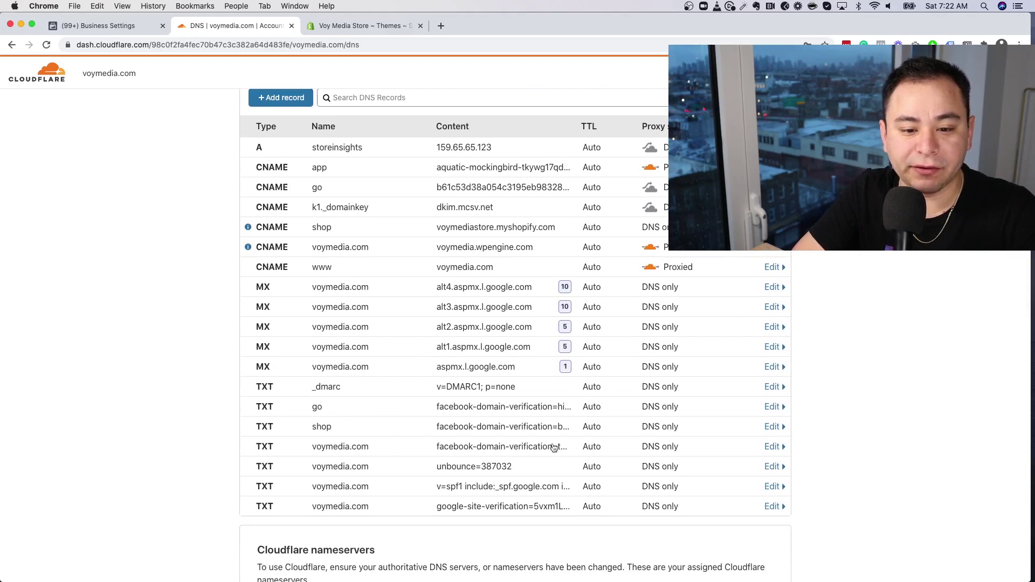
pyautogui.click(401, 450)
pyautogui.scroll(-3, 538, 457)
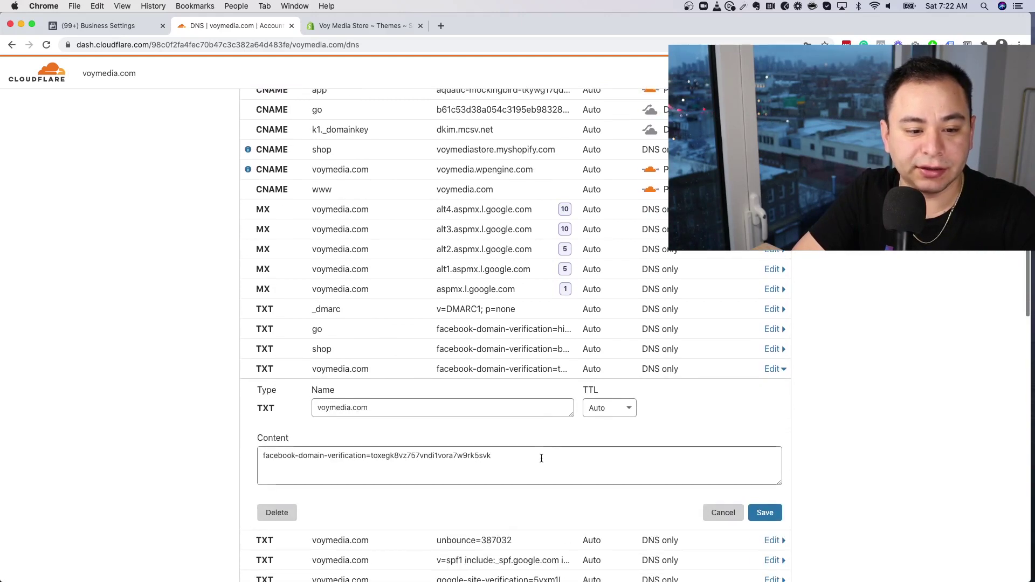
pyautogui.click(276, 513)
pyautogui.click(722, 373)
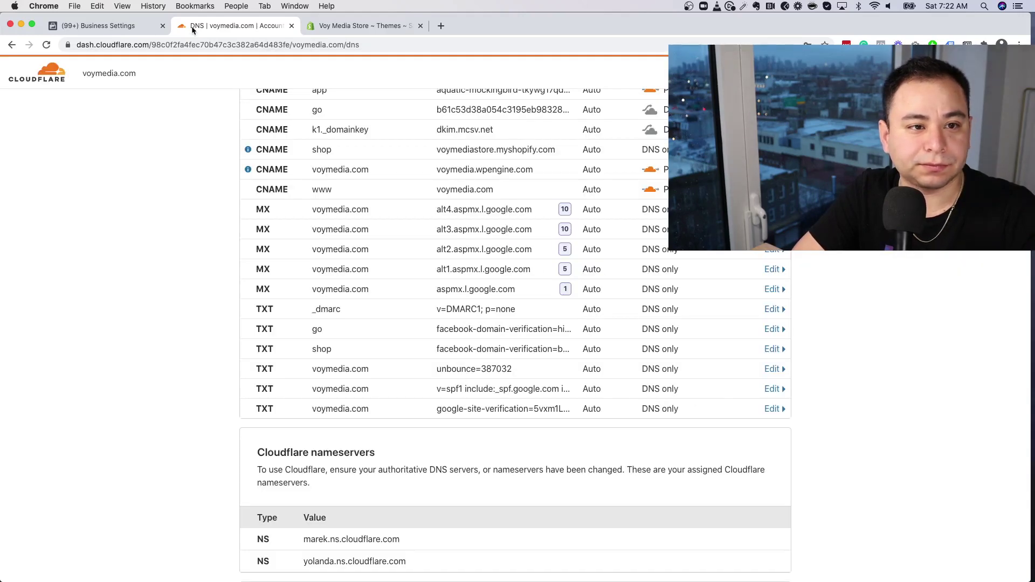
# Step: Switch back to Facebook Business Settings, reload the Domains page and add the domain voymedia.com
pyautogui.click(126, 28)
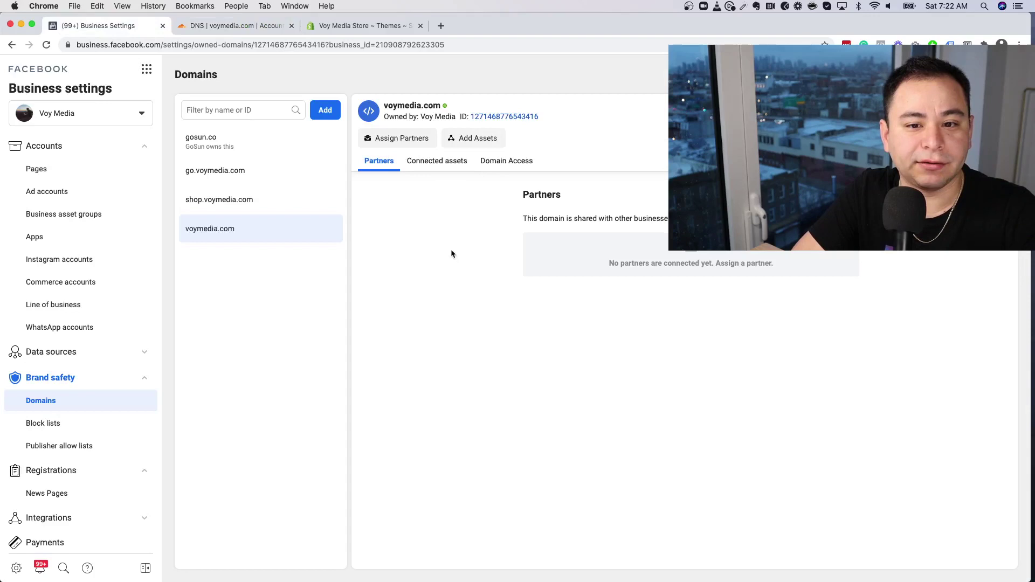
pyautogui.click(46, 45)
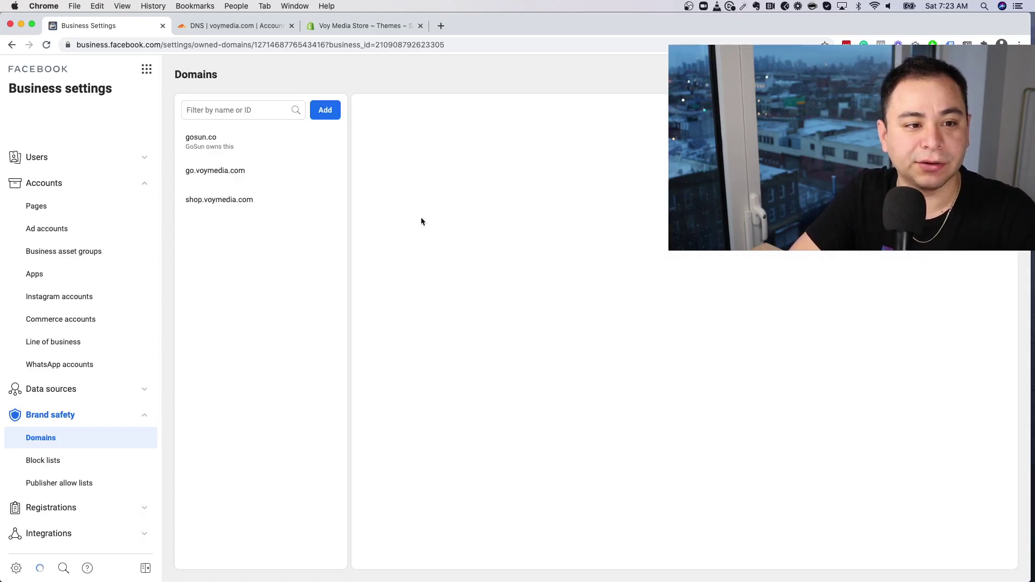
pyautogui.click(330, 114)
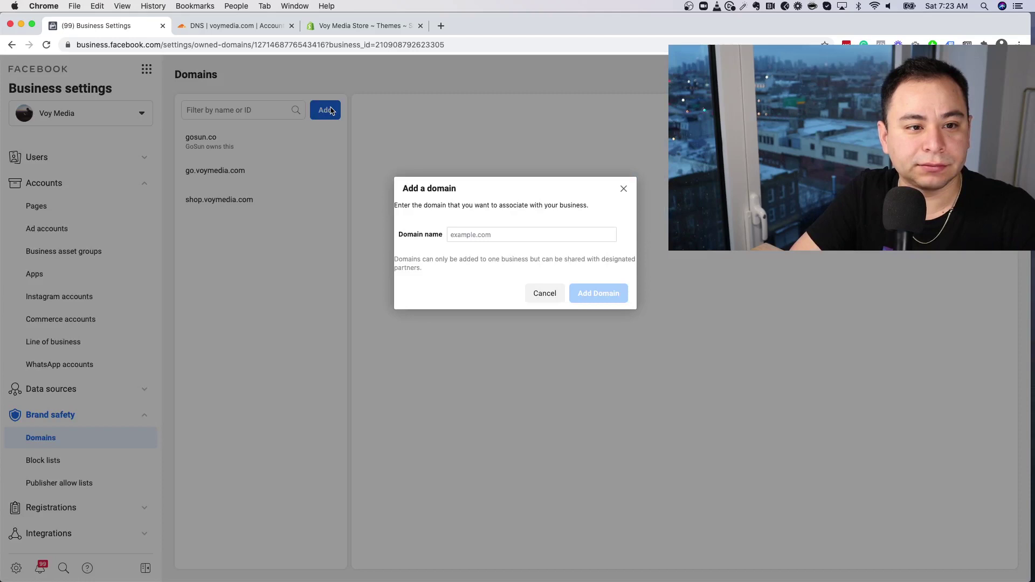
pyautogui.click(496, 236)
pyautogui.write('vo')
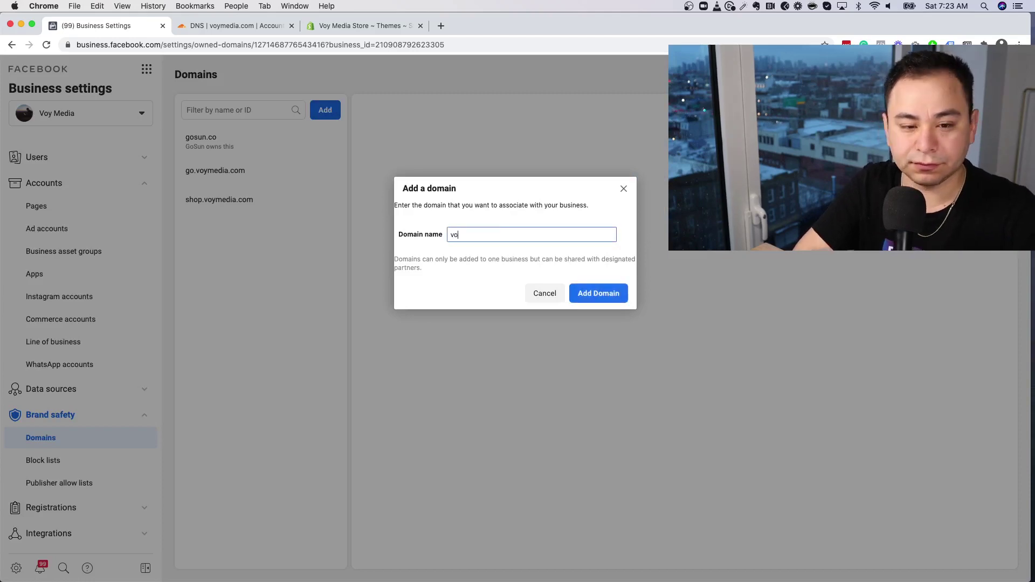
pyautogui.write('yemedia.com')
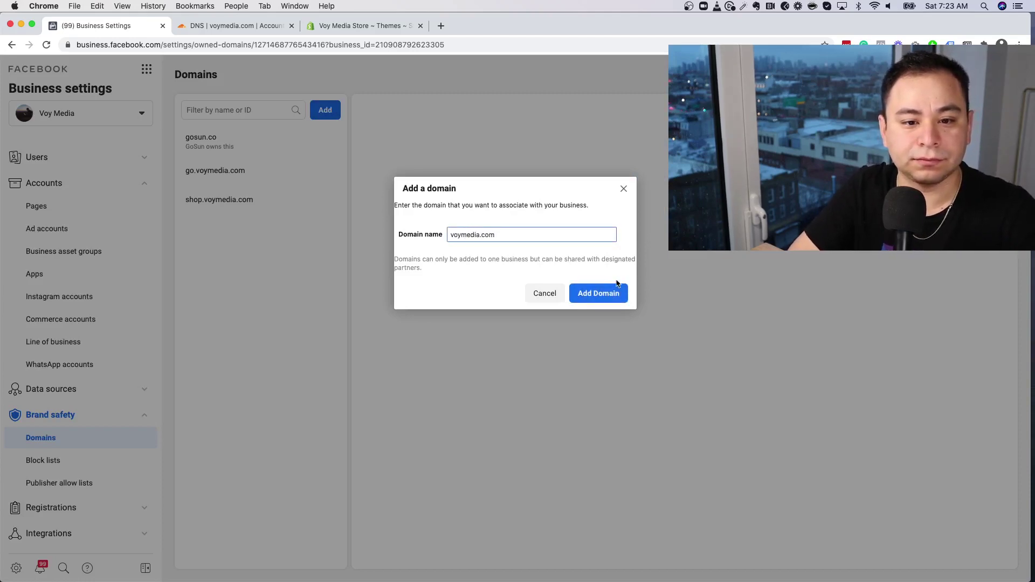
pyautogui.click(603, 293)
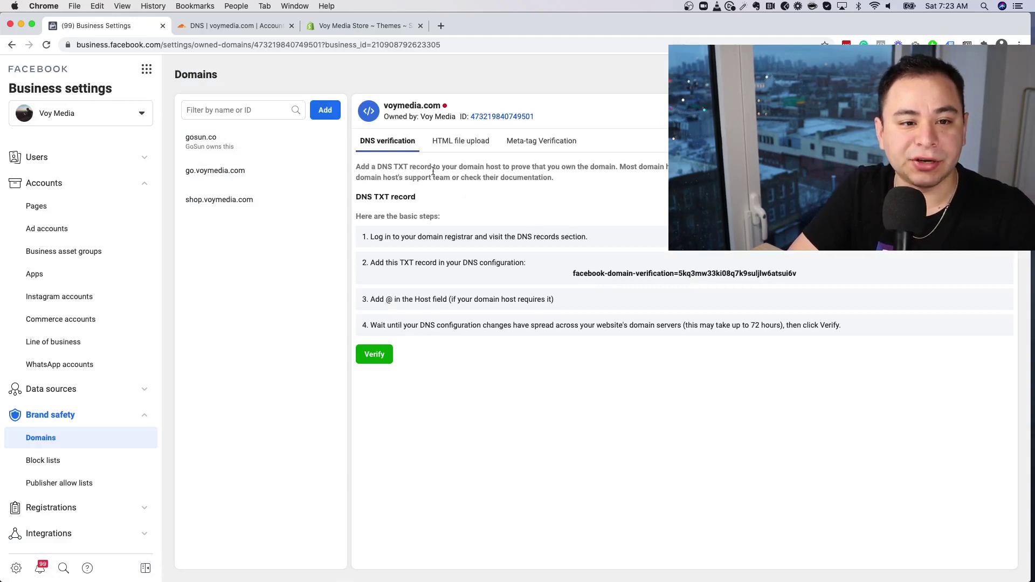
# Step: Compare the HTML file upload, meta-tag and DNS verification methods for voymedia.com, finishing on the DNS verification instructions
pyautogui.click(463, 149)
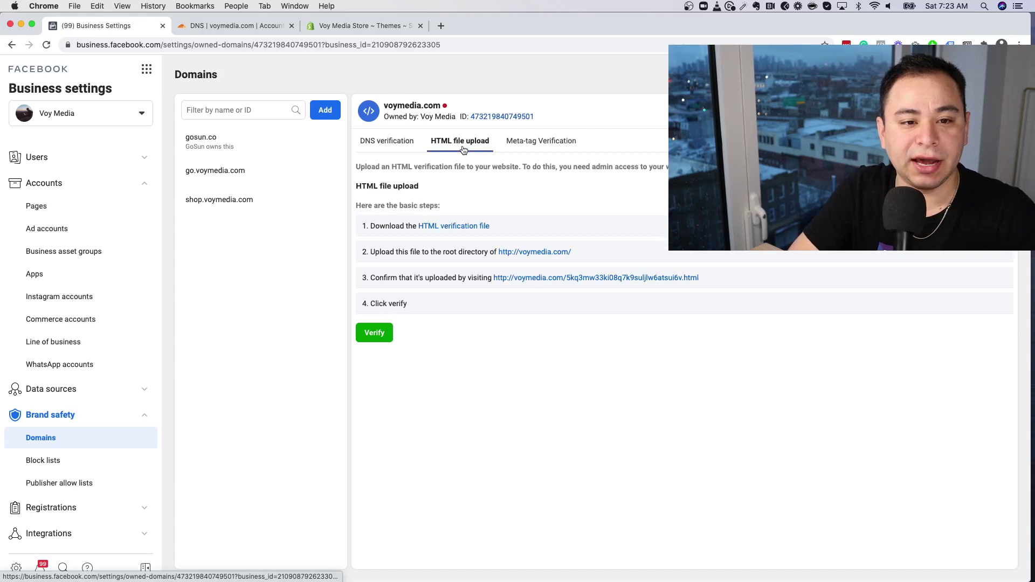
pyautogui.click(531, 140)
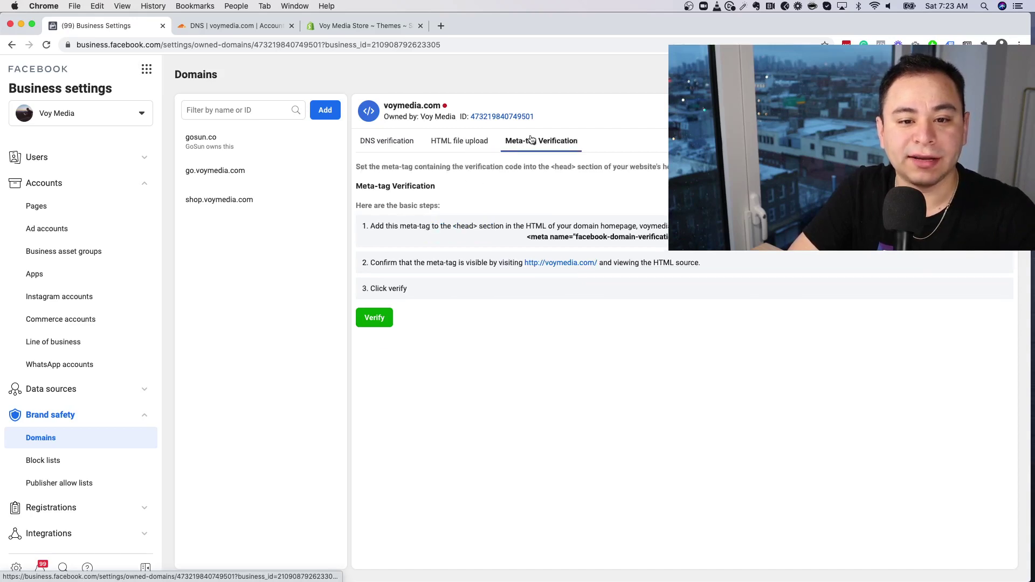
pyautogui.click(387, 145)
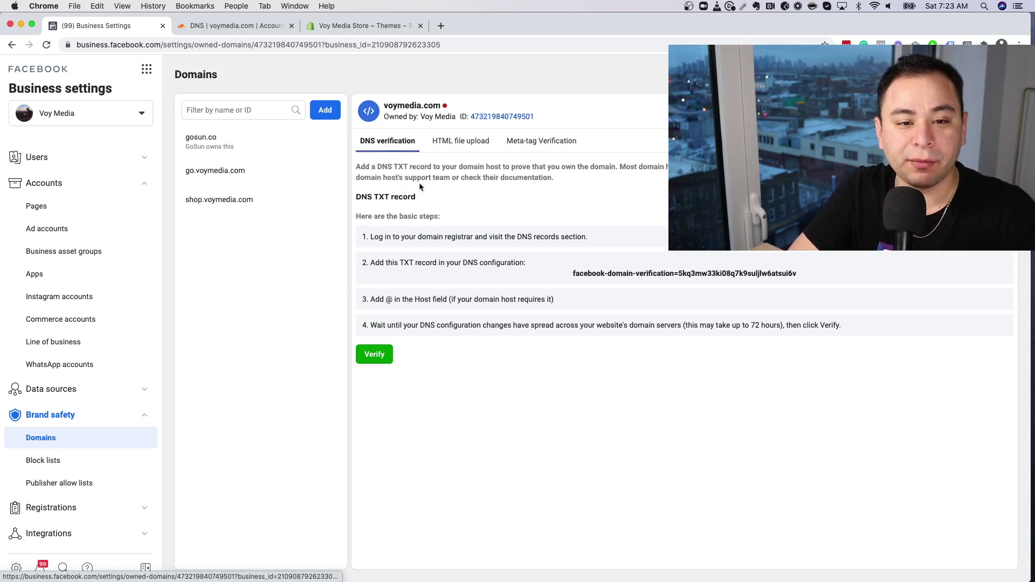
pyautogui.moveTo(560, 177); pyautogui.dragTo(355, 170)
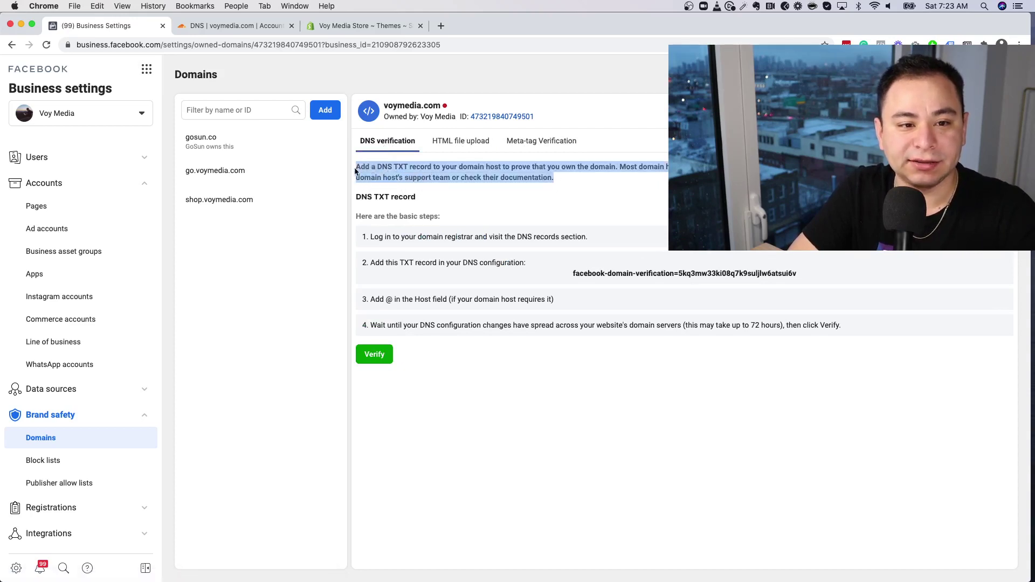
pyautogui.click(432, 173)
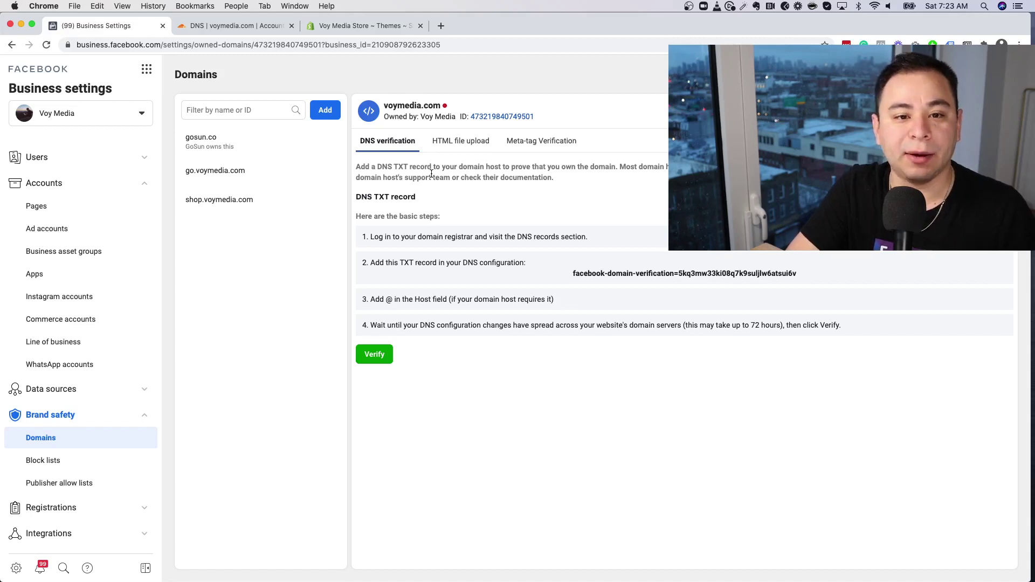
pyautogui.click(540, 142)
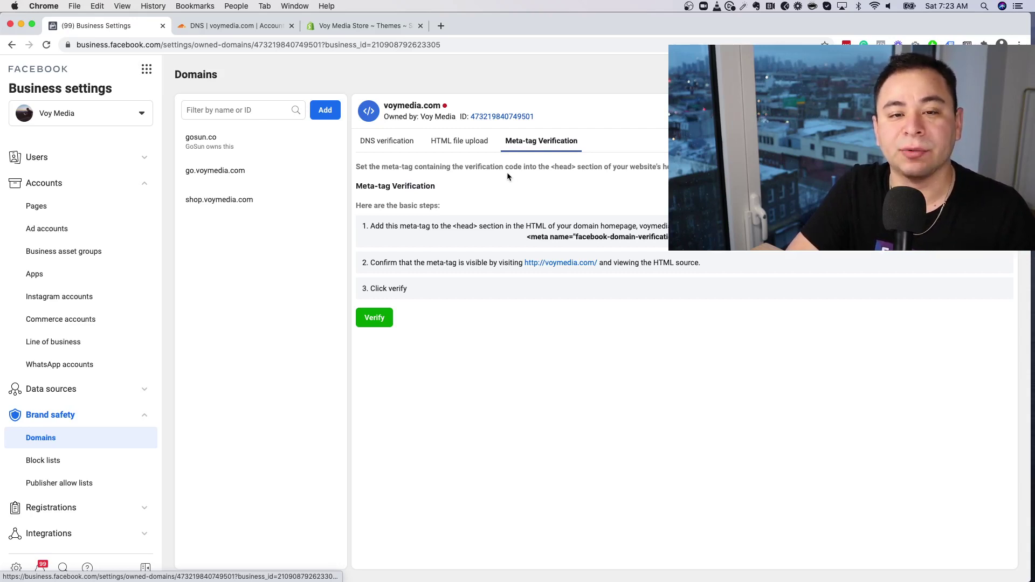
pyautogui.click(388, 142)
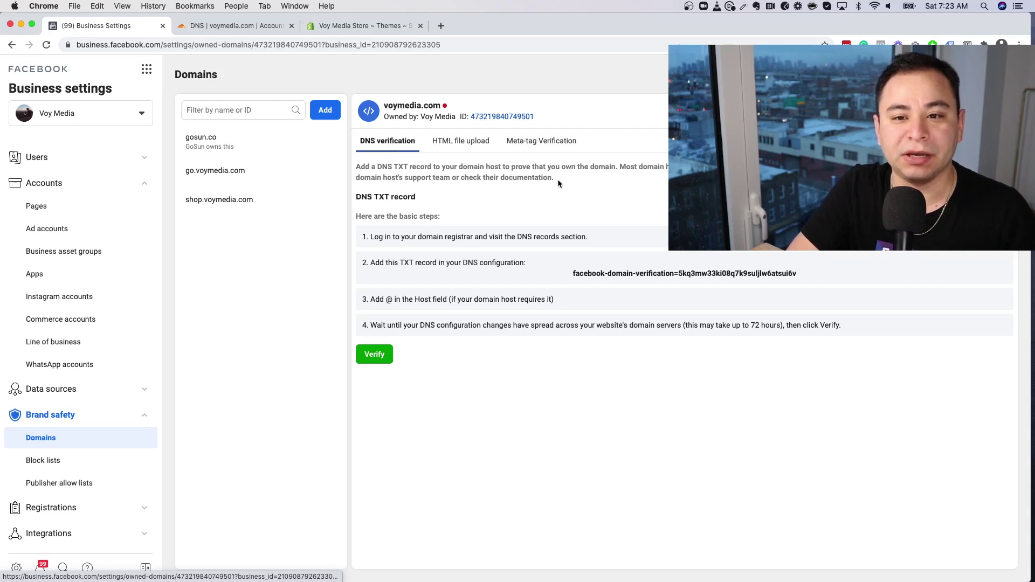
# Step: Read the DNS TXT record instructions on logging in to the domain registrar and visiting the DNS records section
pyautogui.moveTo(452, 177); pyautogui.dragTo(480, 178)
pyautogui.click(480, 178)
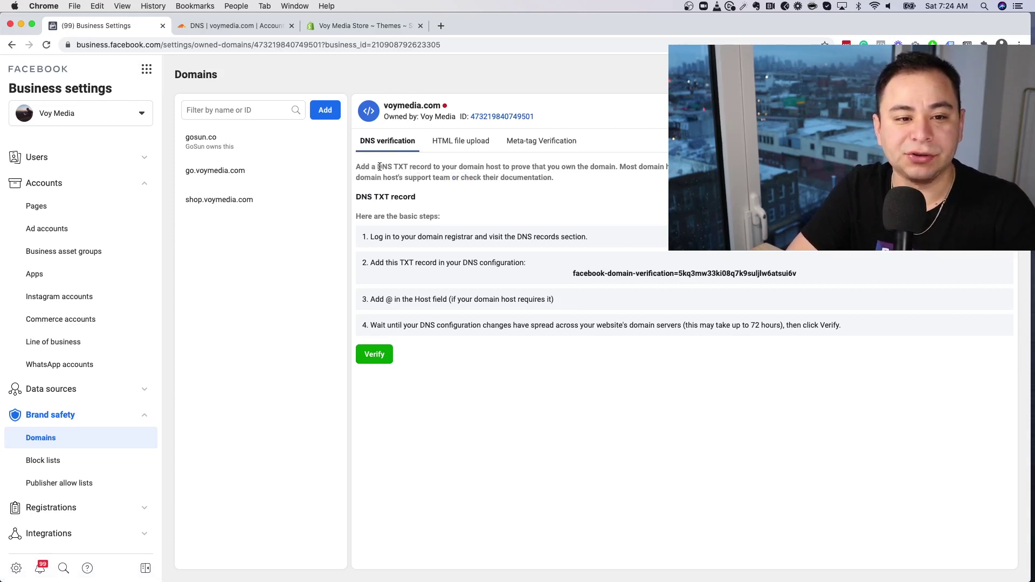
pyautogui.moveTo(377, 167)
pyautogui.mouseDown()
pyautogui.moveTo(403, 166)
pyautogui.moveTo(378, 167)
pyautogui.mouseUp()
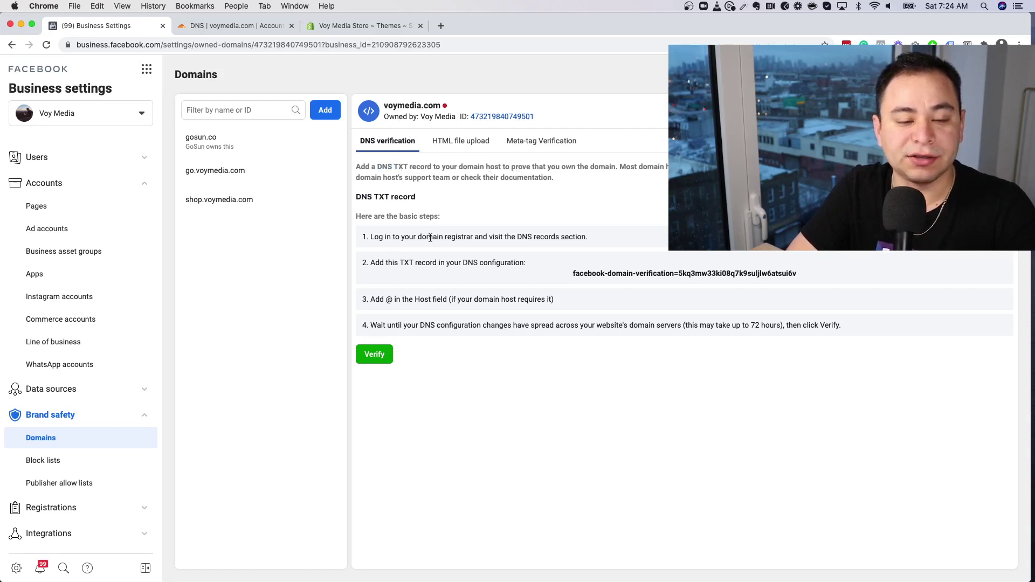
pyautogui.moveTo(418, 239); pyautogui.dragTo(475, 240)
pyautogui.click(473, 240)
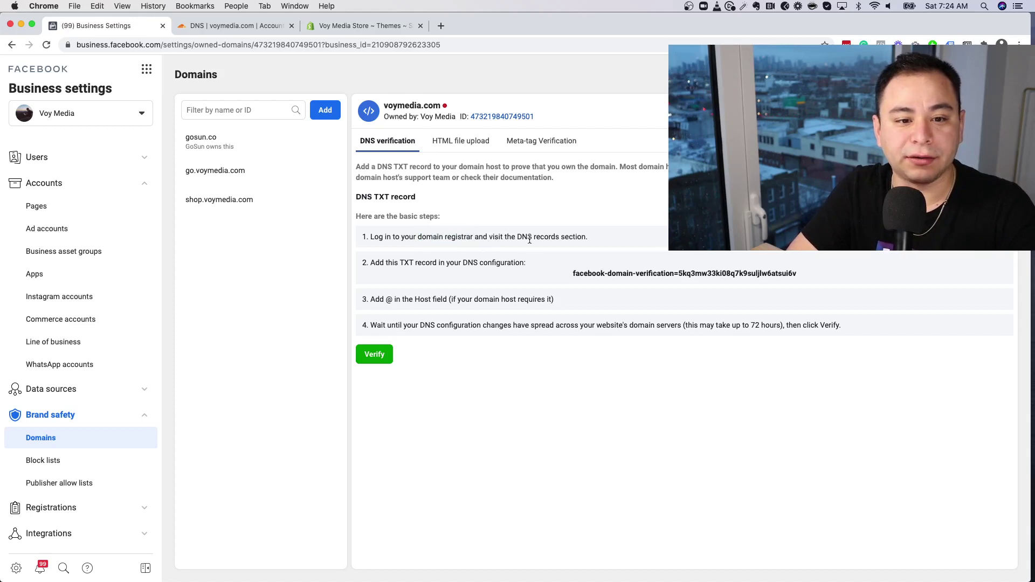
pyautogui.moveTo(517, 238); pyautogui.dragTo(563, 238)
pyautogui.click(564, 238)
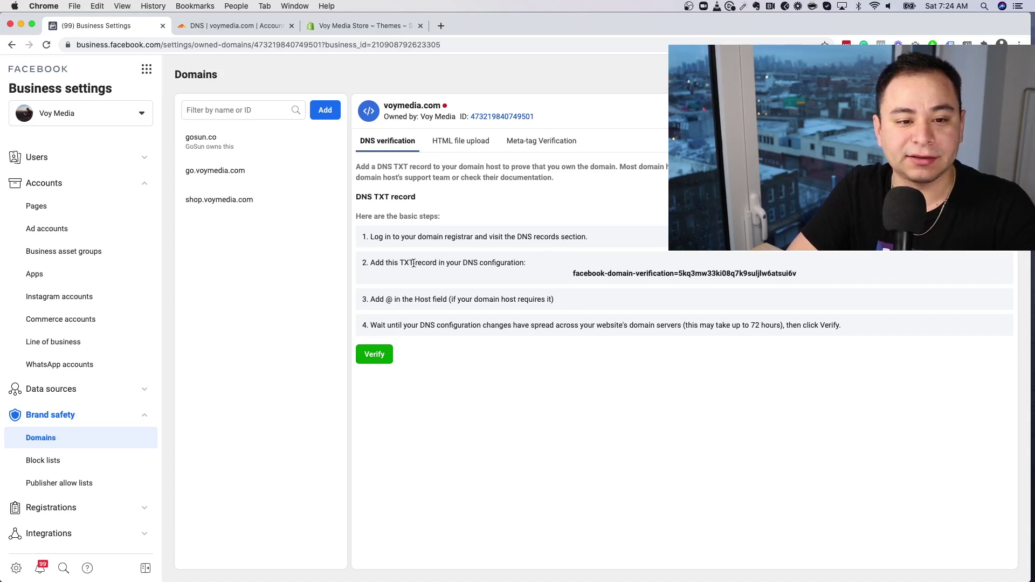
# Step: Copy the Facebook domain verification TXT record and switch to the voymedia.com DNS records in Cloudflare
pyautogui.click(627, 277)
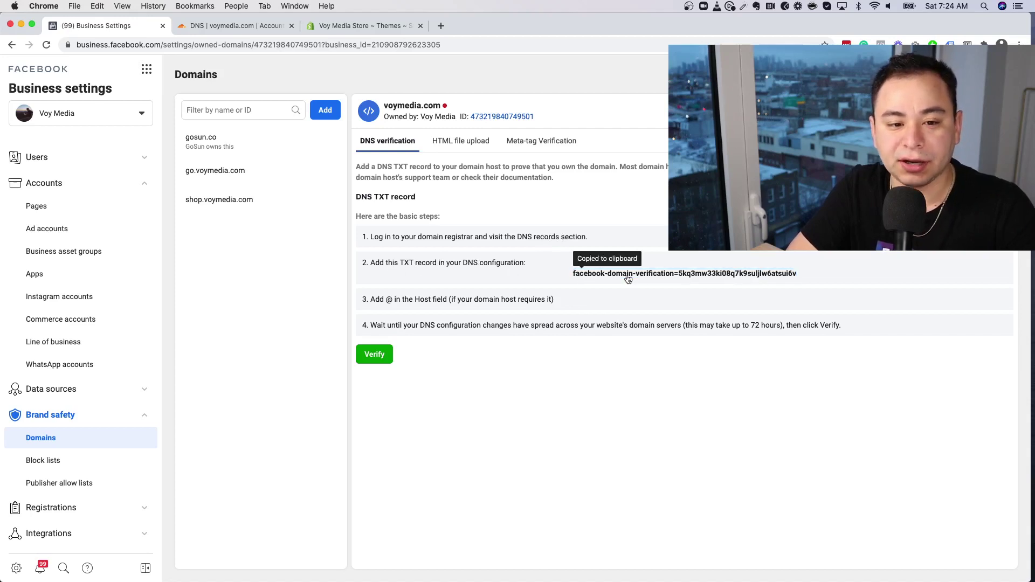
pyautogui.click(224, 30)
pyautogui.scroll(5, 312, 233)
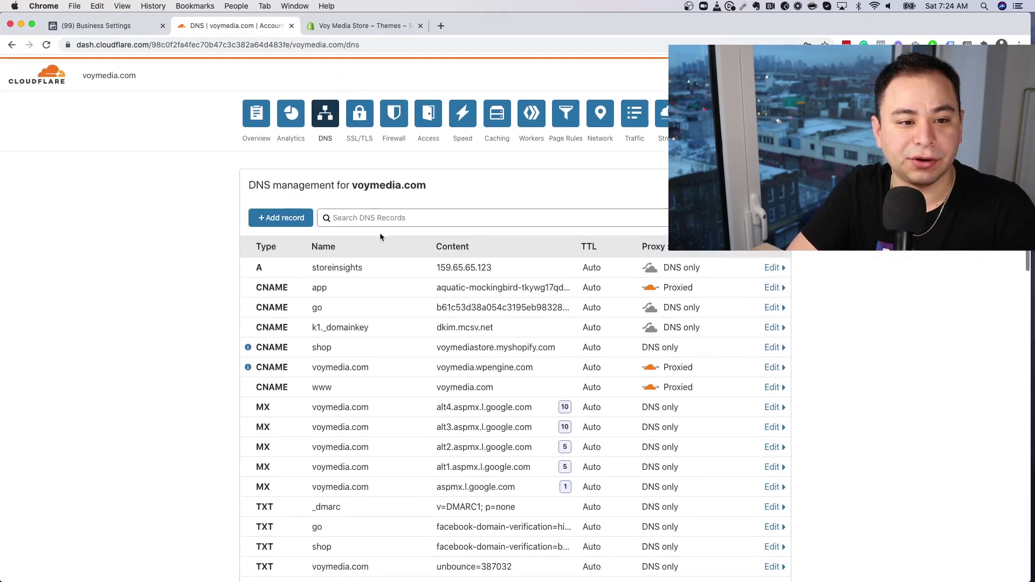
# Step: Add a TXT record with the name @ and the copied Facebook domain verification code as its content, and save it
pyautogui.click(286, 222)
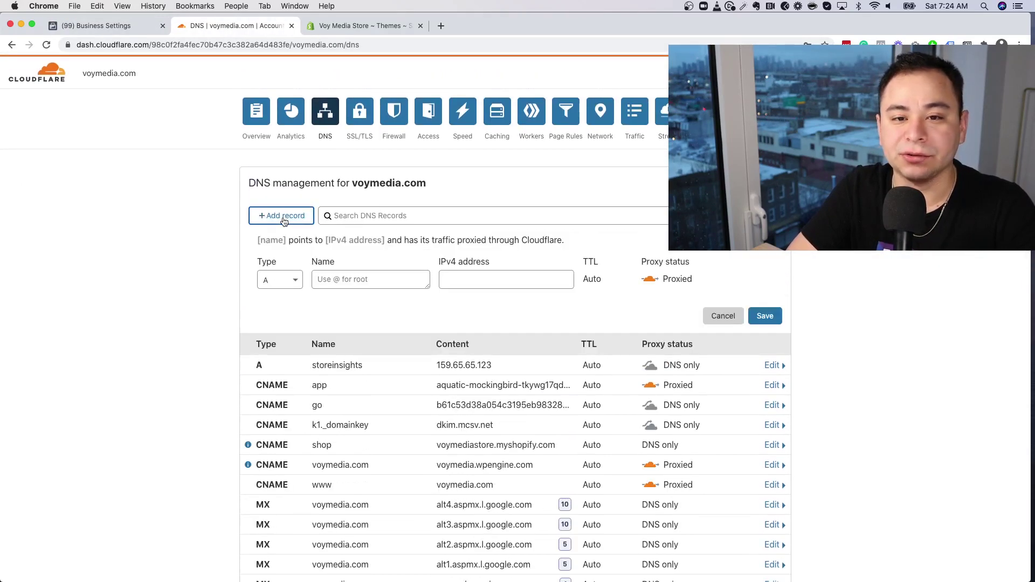
pyautogui.click(293, 281)
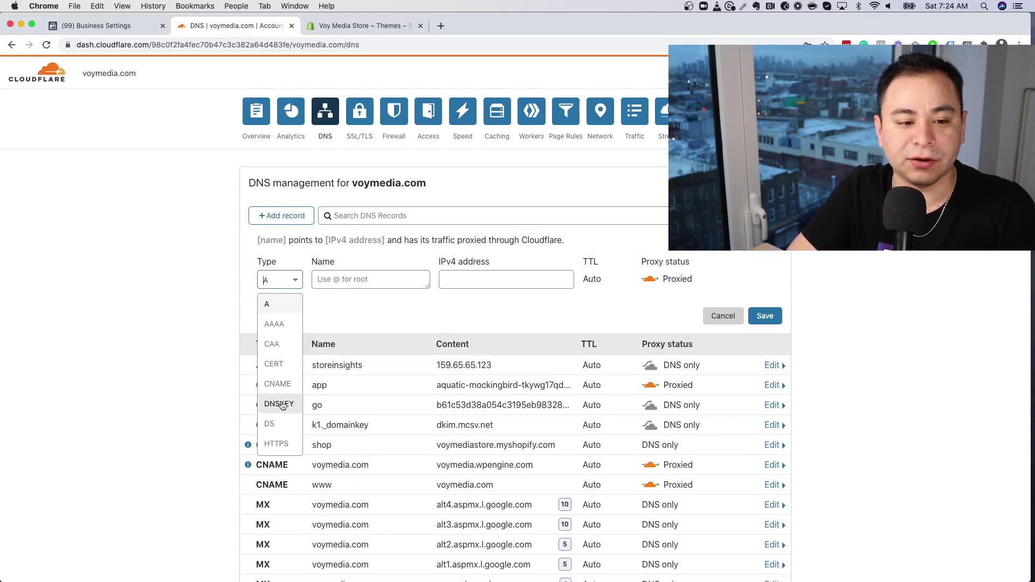
pyautogui.scroll(-5, 282, 405)
pyautogui.scroll(-4, 282, 387)
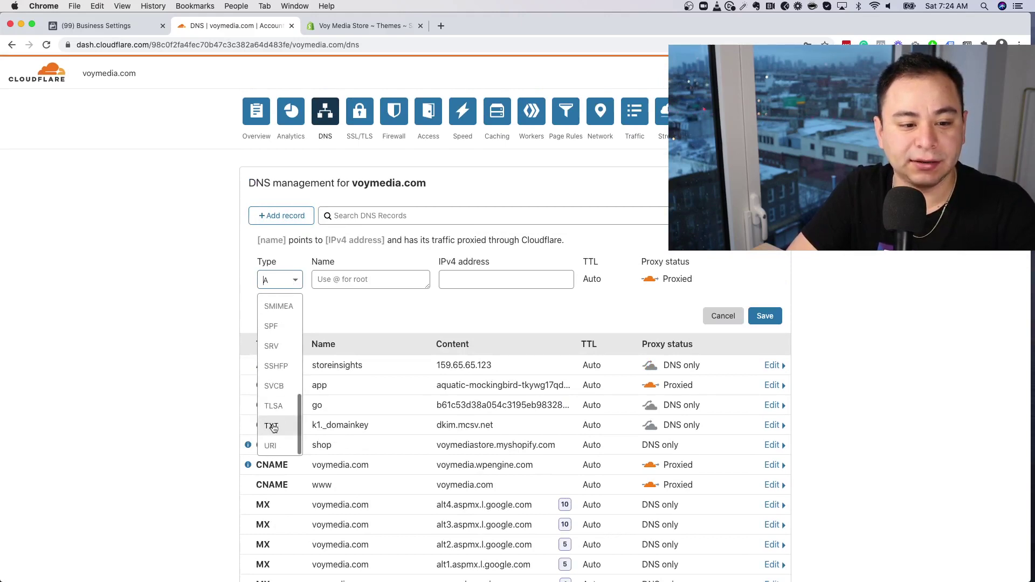
pyautogui.click(272, 426)
pyautogui.click(360, 280)
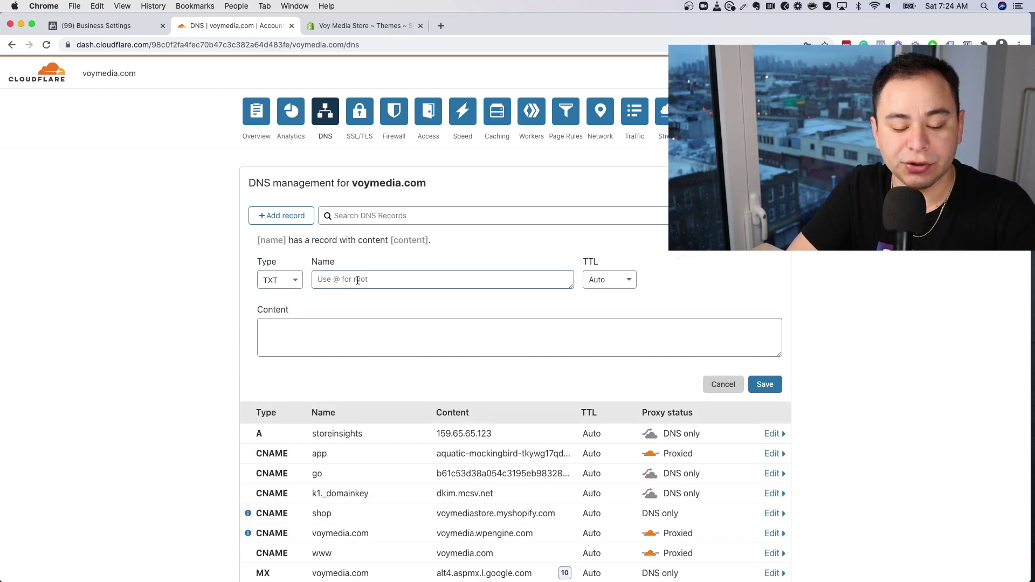
pyautogui.write('@')
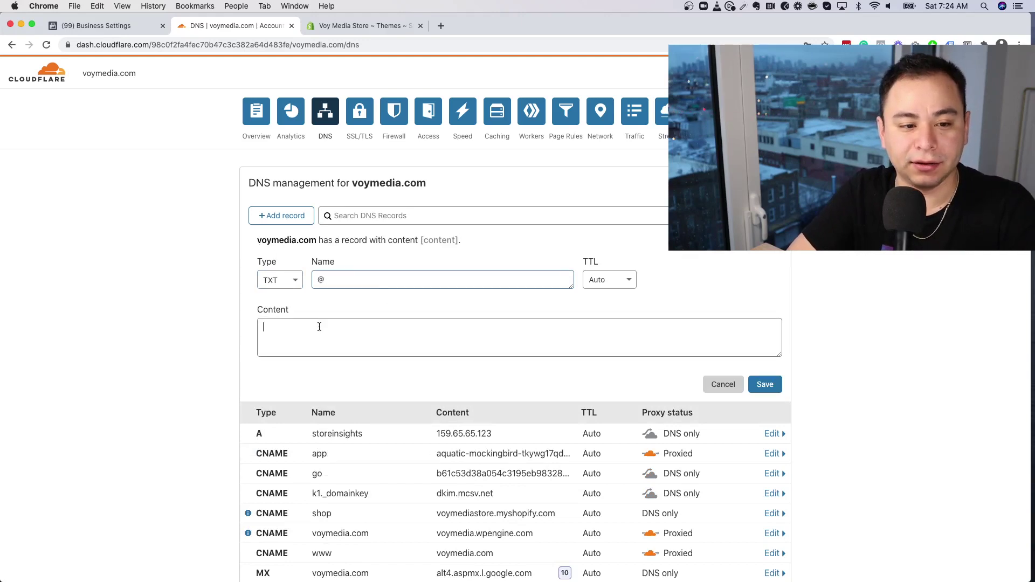
pyautogui.press('super+v')
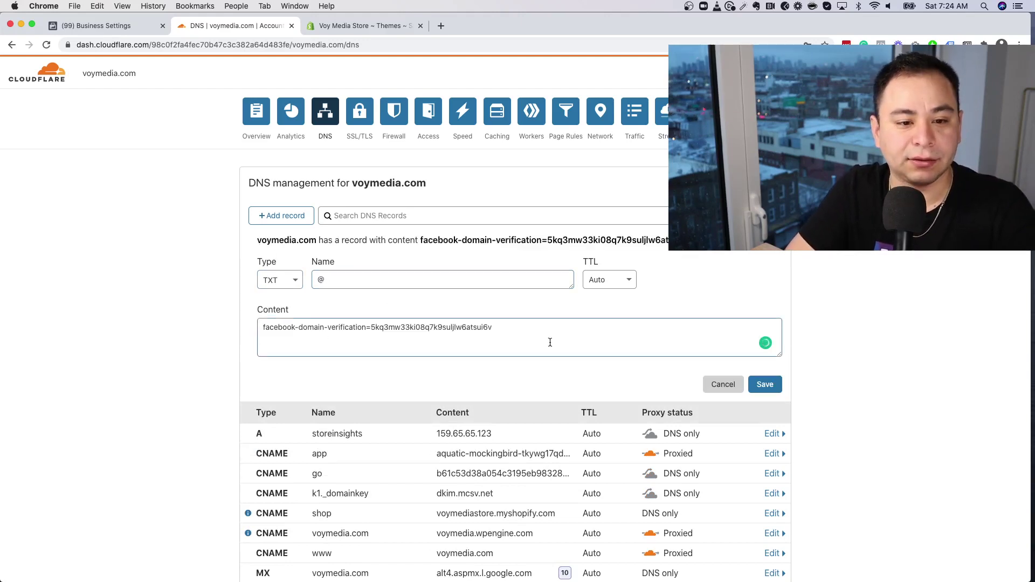
pyautogui.click(765, 384)
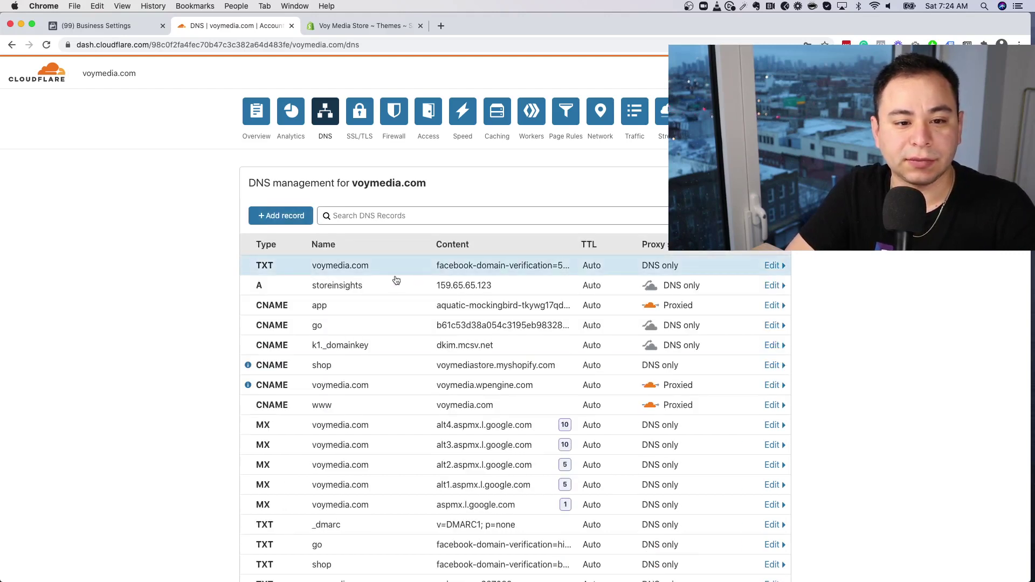
# Step: Switch to Facebook Business Settings, verify voymedia.com by DNS, and reload the page to check the domain's verification status
pyautogui.click(109, 25)
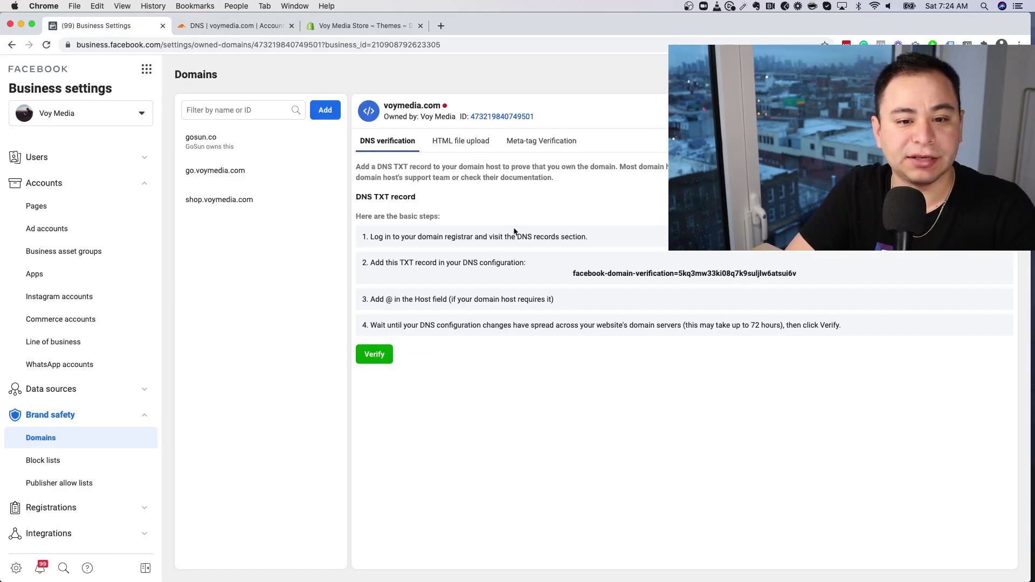
pyautogui.click(377, 360)
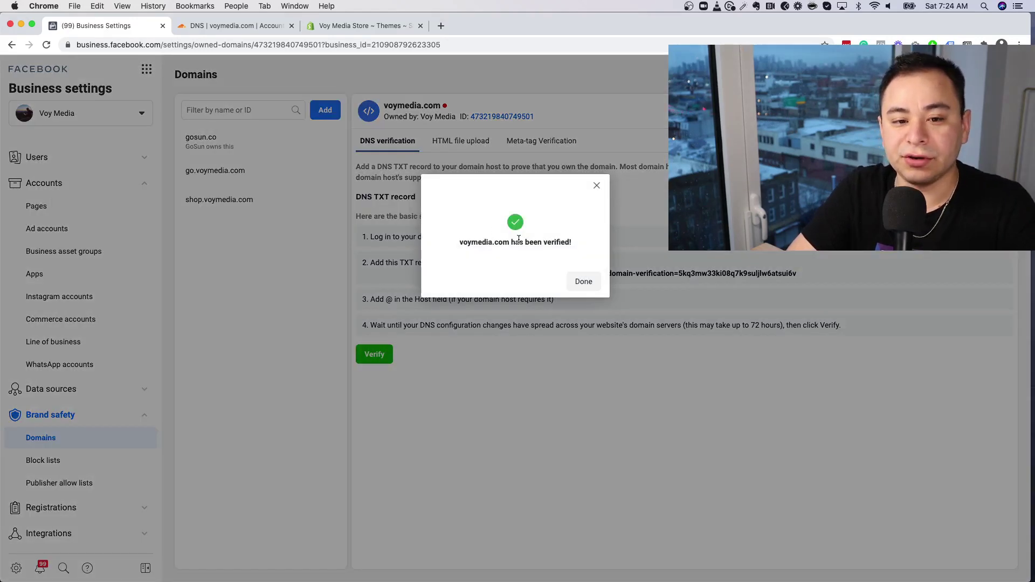
pyautogui.moveTo(520, 242); pyautogui.dragTo(491, 242)
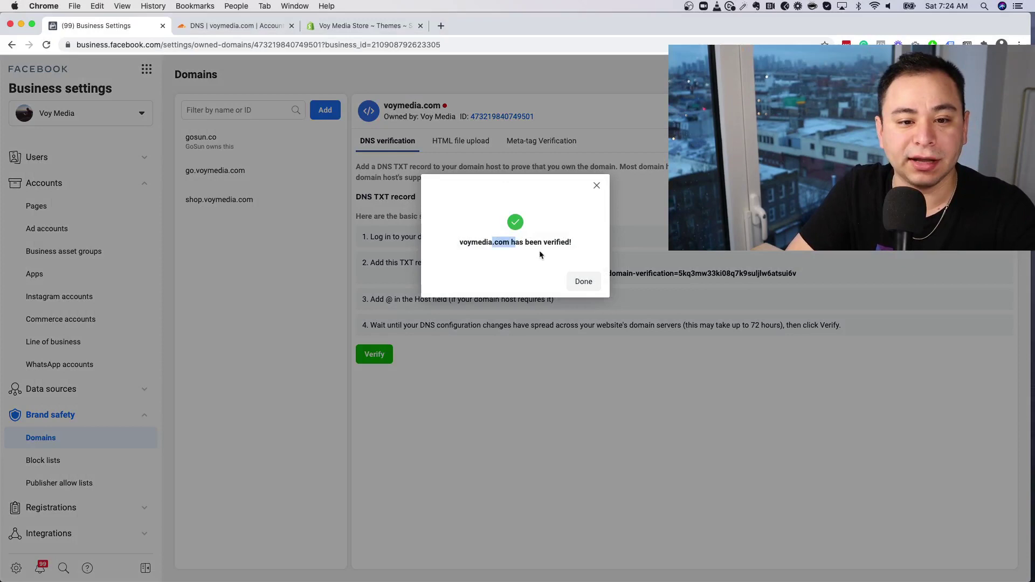
pyautogui.click(582, 281)
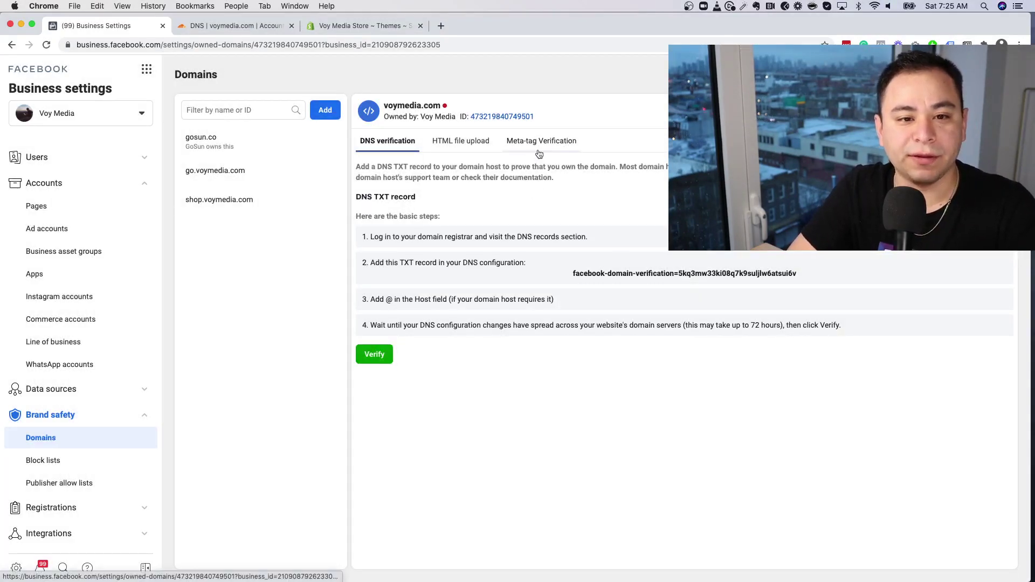
pyautogui.click(46, 45)
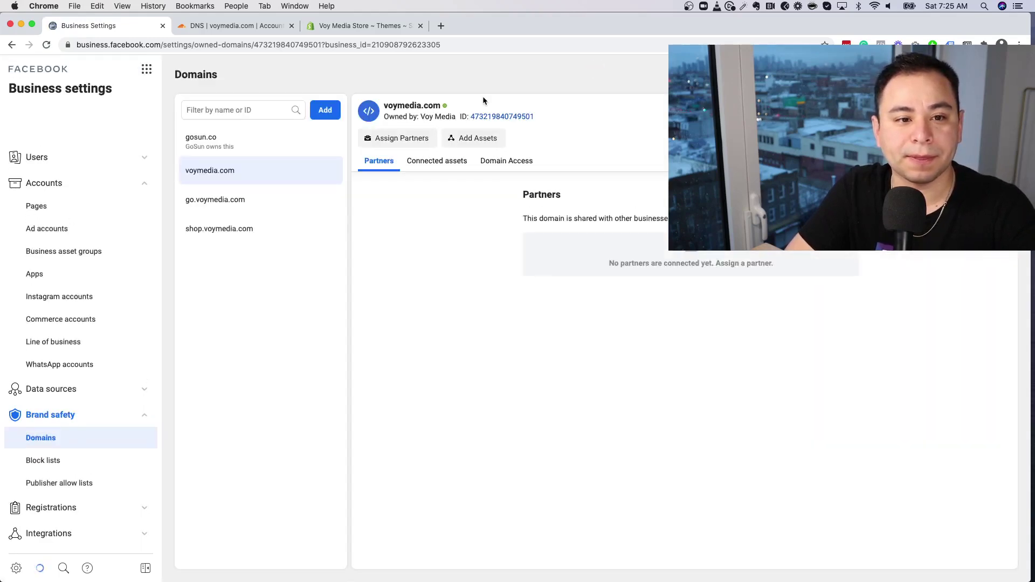
pyautogui.moveTo(445, 107)
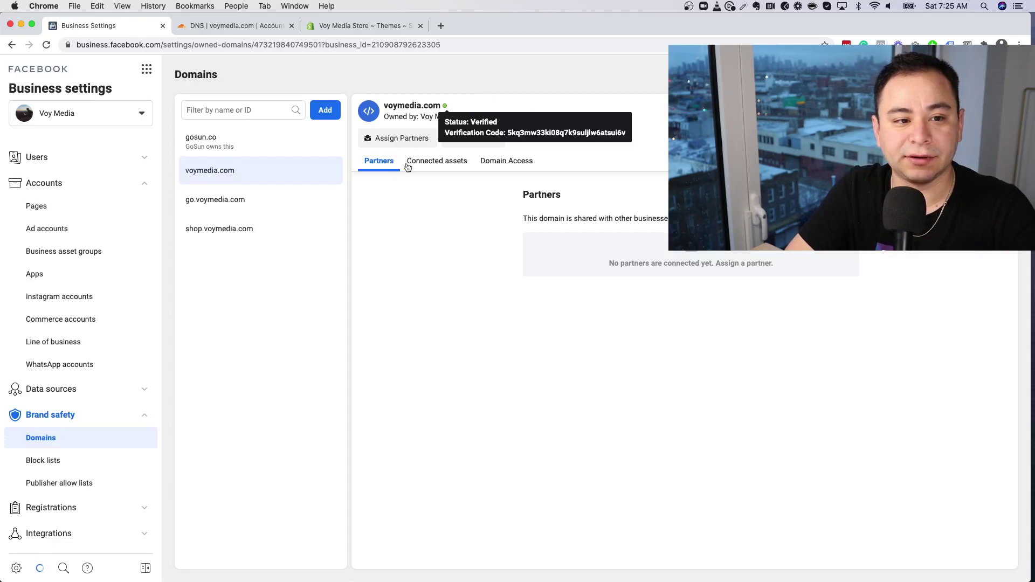
# Step: Open the shop.voymedia.com domain and copy its name
pyautogui.click(248, 235)
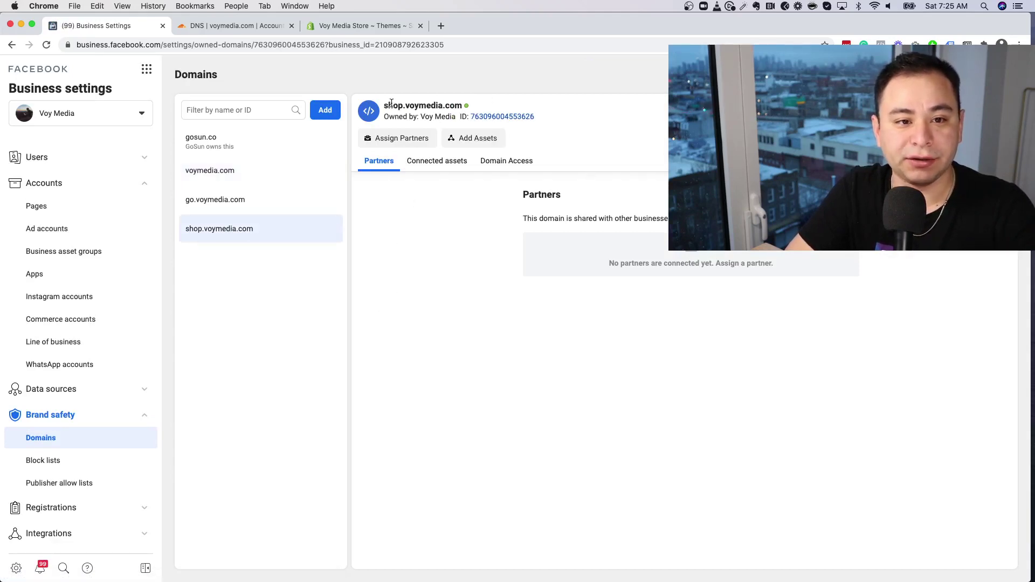
pyautogui.moveTo(384, 105); pyautogui.dragTo(462, 105)
pyautogui.press('super+c')
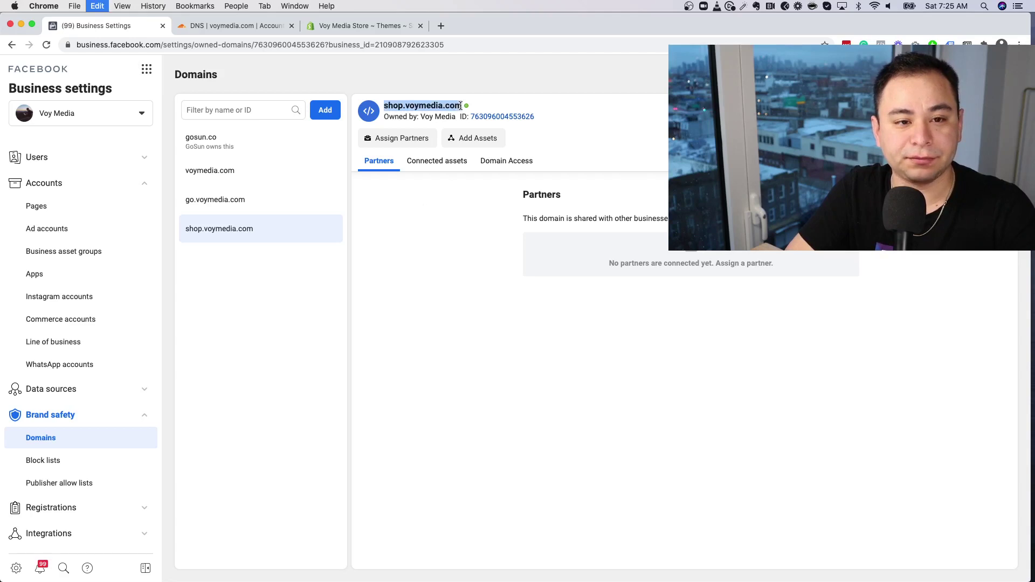
# Step: Switch to the Cloudflare DNS records and delete the Facebook verification TXT record named shop
pyautogui.click(245, 28)
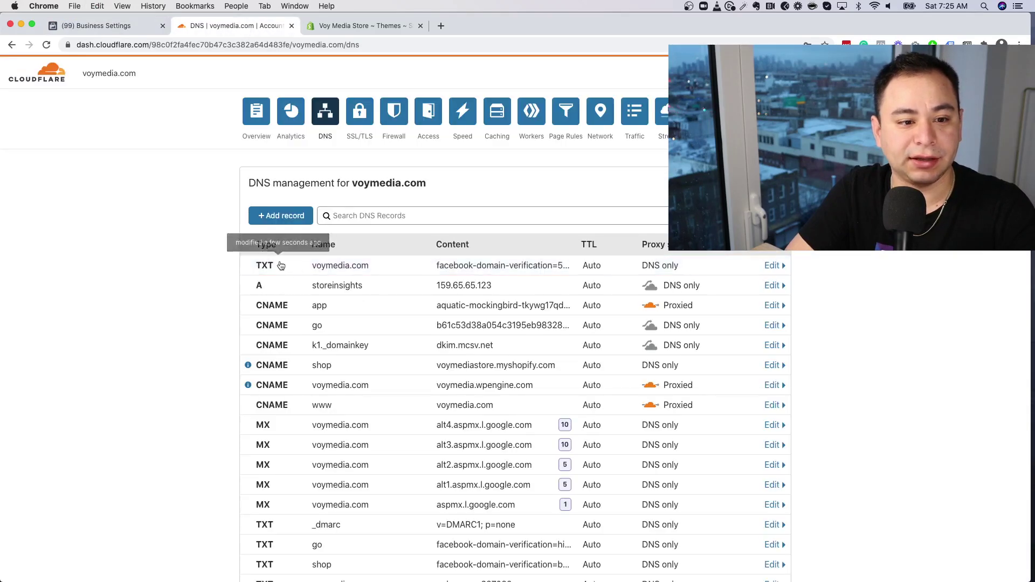
pyautogui.scroll(-2, 388, 385)
pyautogui.scroll(-2, 388, 384)
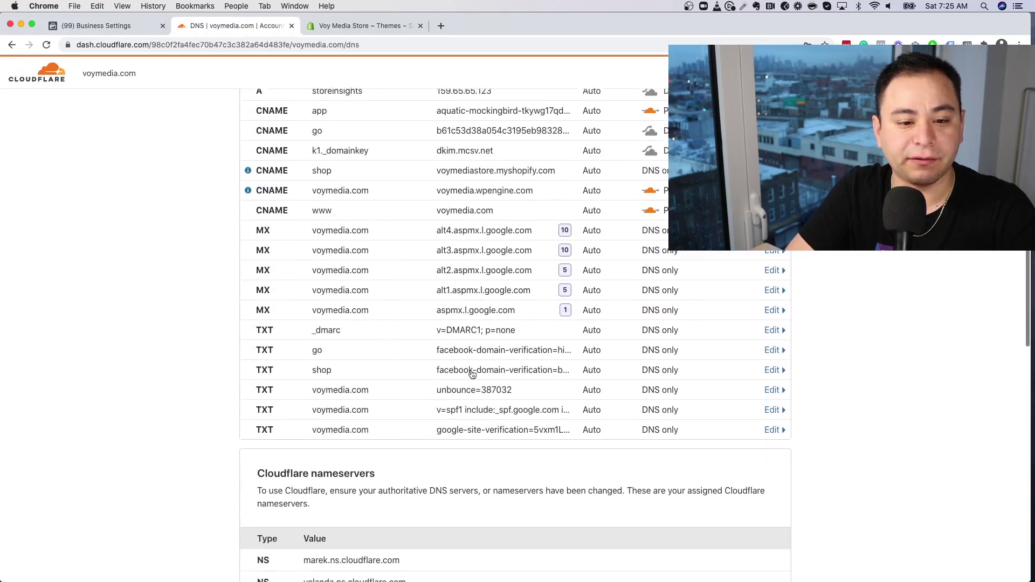
pyautogui.click(359, 374)
pyautogui.click(277, 515)
pyautogui.click(708, 373)
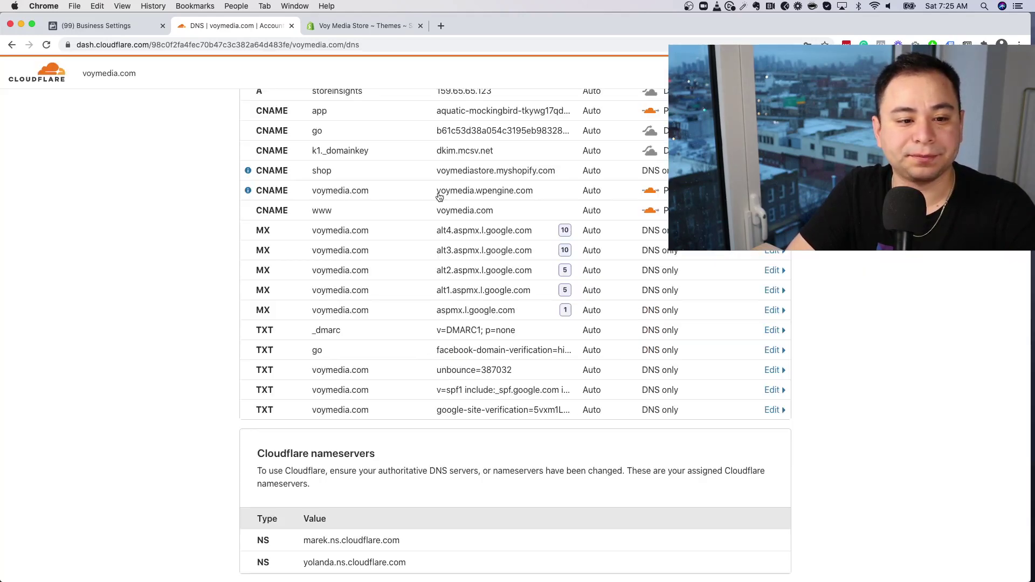
# Step: Switch back to Facebook Business Settings, remove the domain shop.voymedia.com and reload the Domains page
pyautogui.click(118, 28)
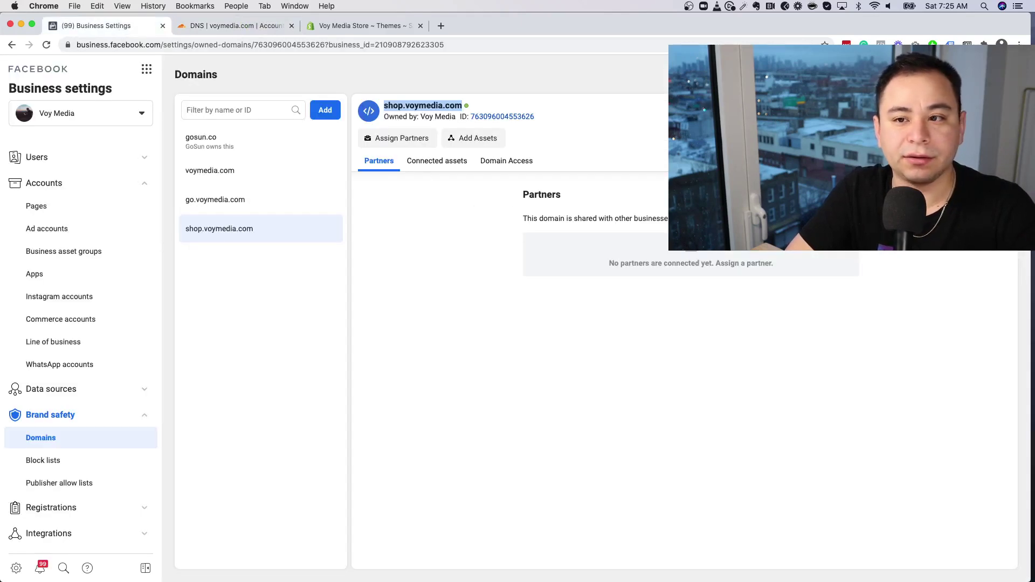
pyautogui.click(990, 110)
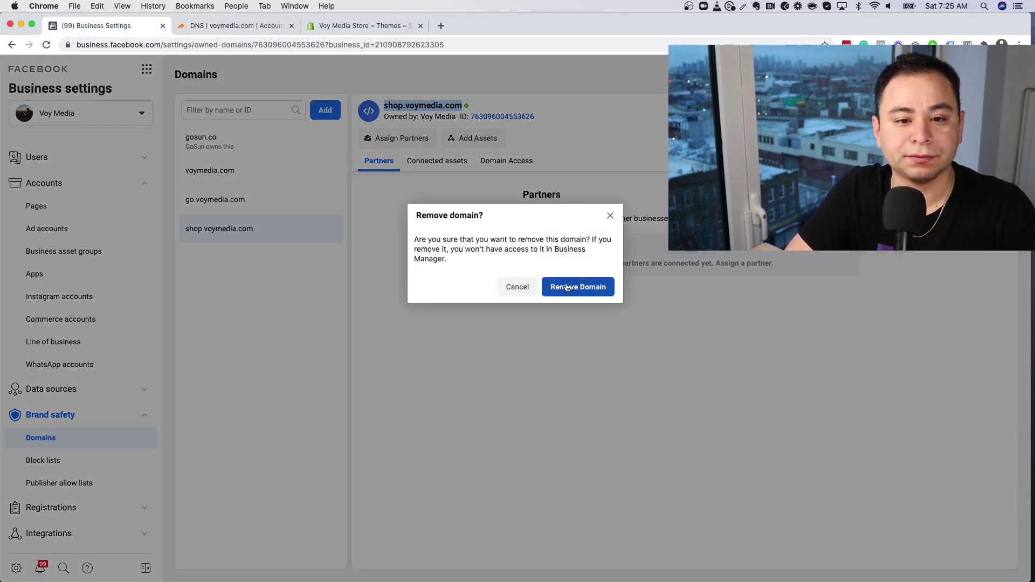
pyautogui.click(567, 286)
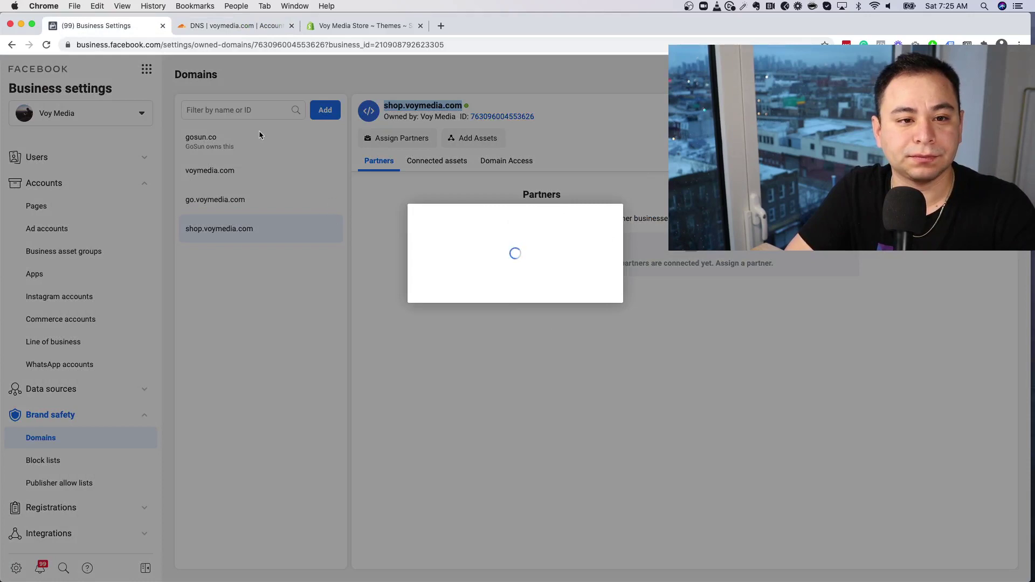
pyautogui.click(597, 270)
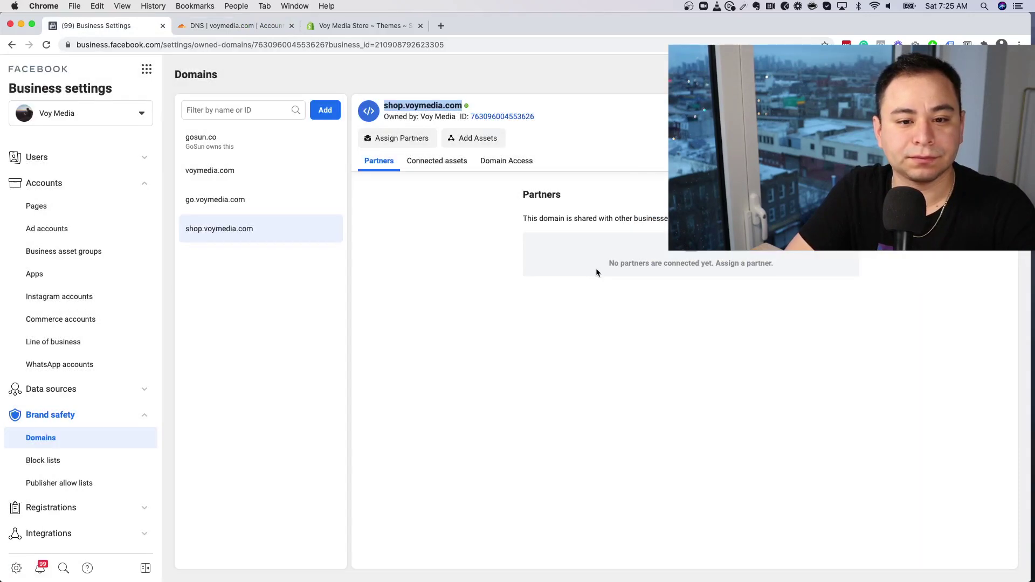
pyautogui.click(46, 47)
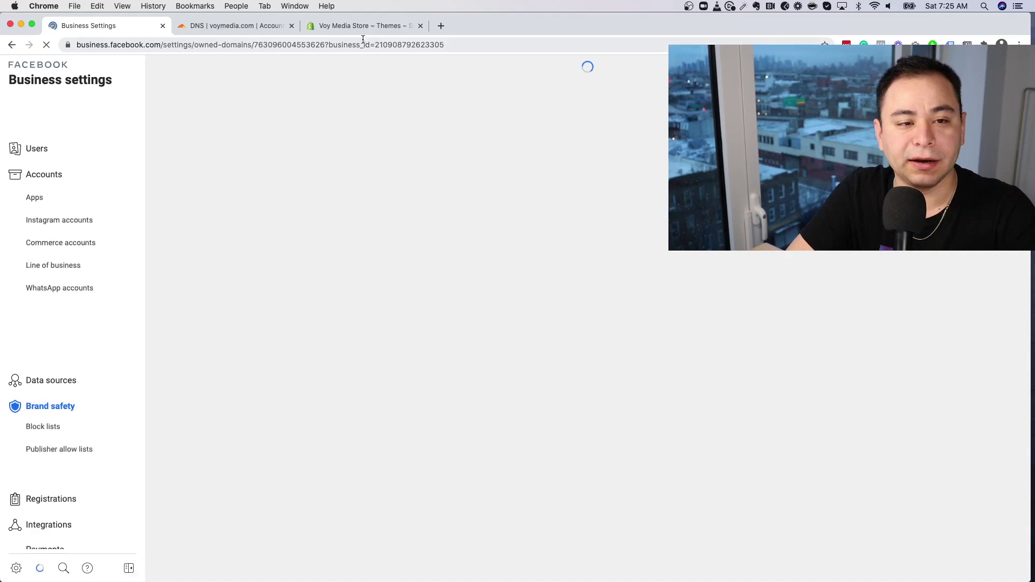
# Step: Glance at the Shopify store's Themes page, return to Facebook Business Settings and add the domain shop.voymedia.com
pyautogui.click(362, 25)
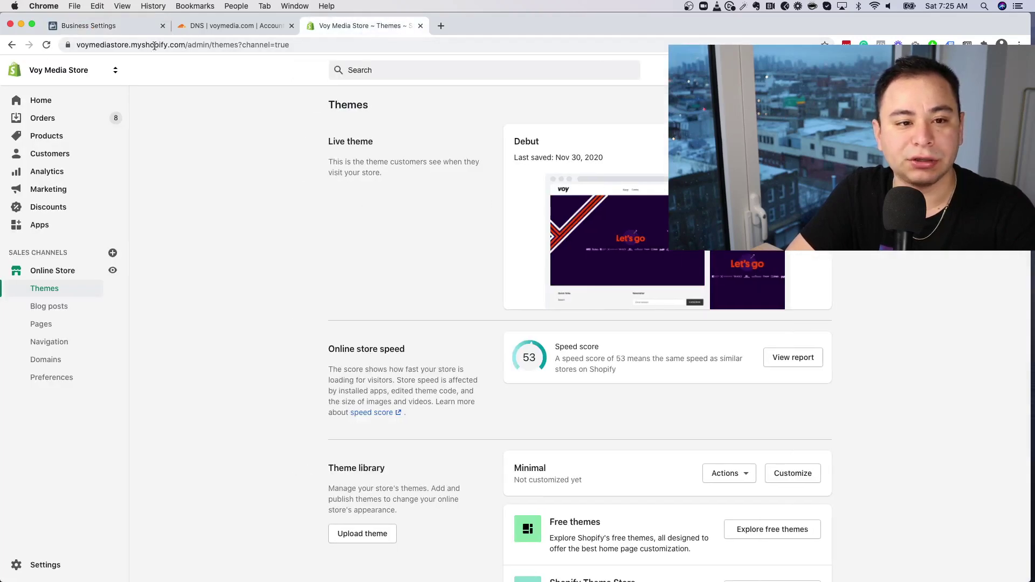
pyautogui.click(86, 25)
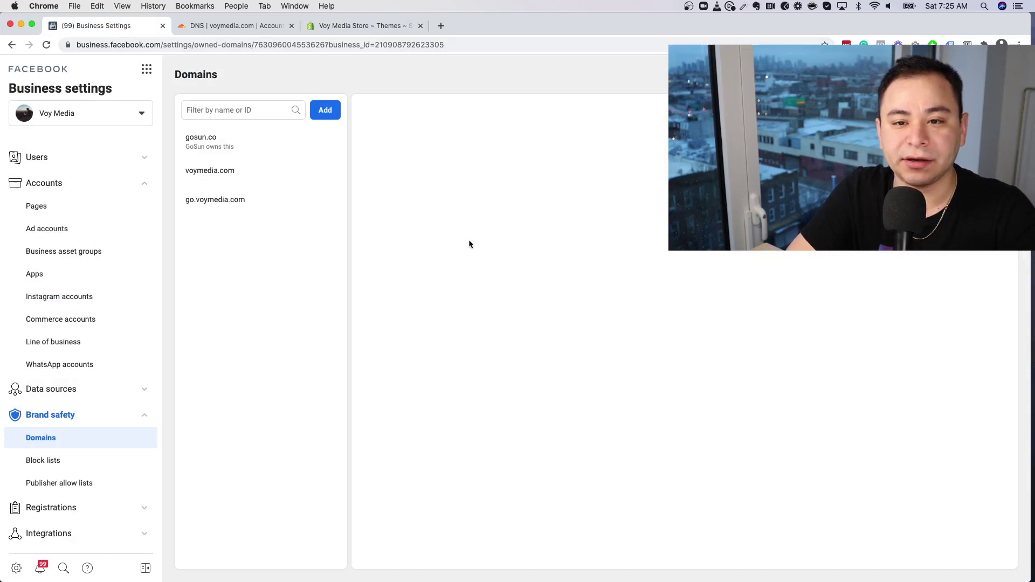
pyautogui.click(324, 107)
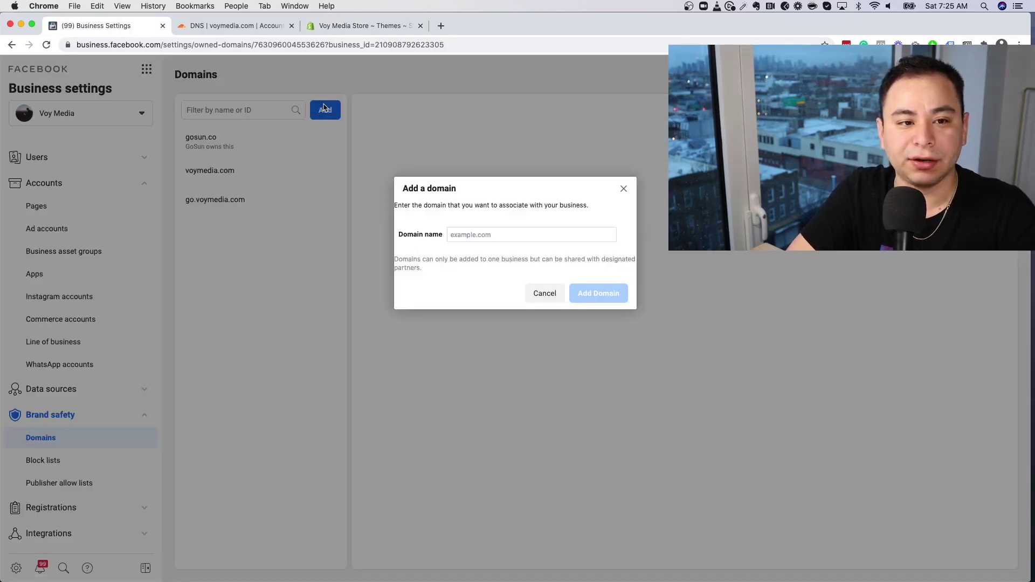
pyautogui.click(498, 237)
pyautogui.write('sh')
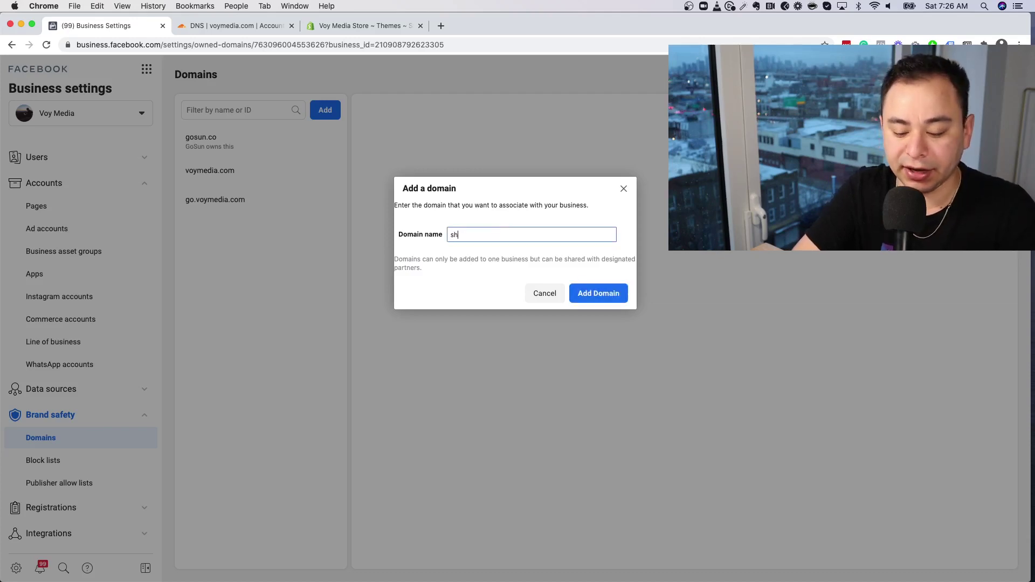
pyautogui.write('op.voymedia.com')
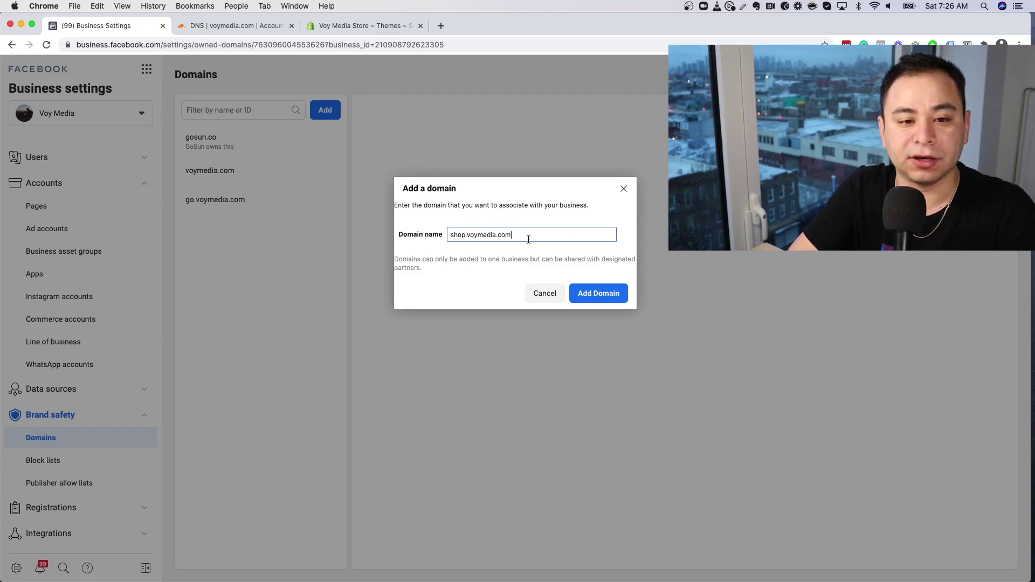
pyautogui.click(603, 294)
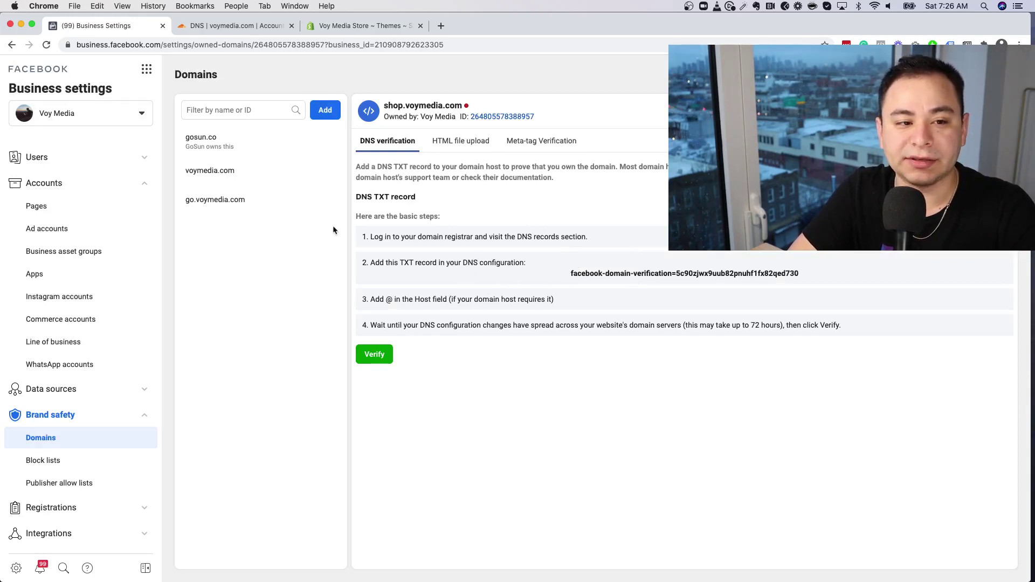
# Step: Copy the meta-tag verification code for shop.voymedia.com and switch to the Shopify store's Themes page
pyautogui.click(545, 151)
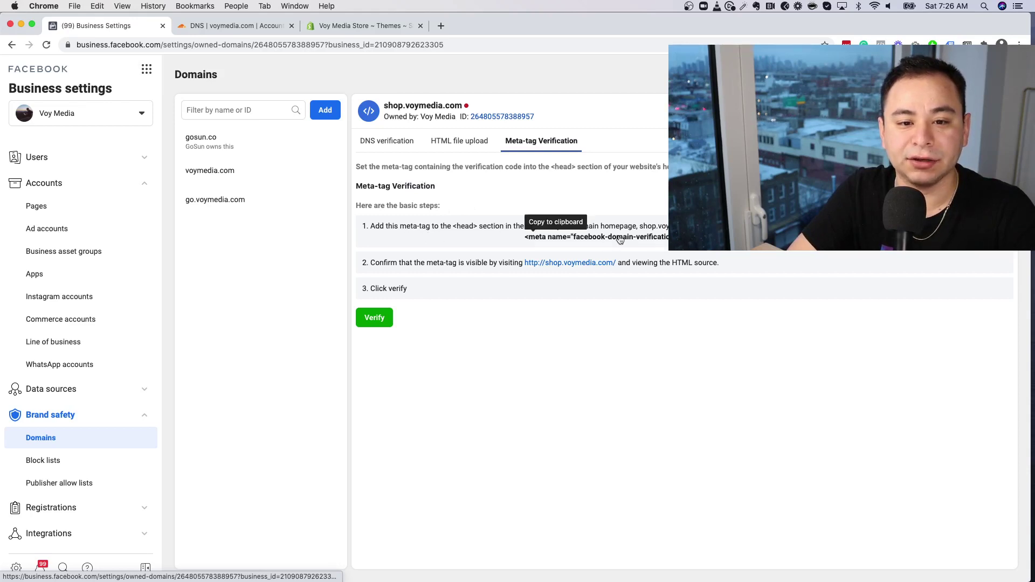
pyautogui.click(564, 240)
pyautogui.click(570, 243)
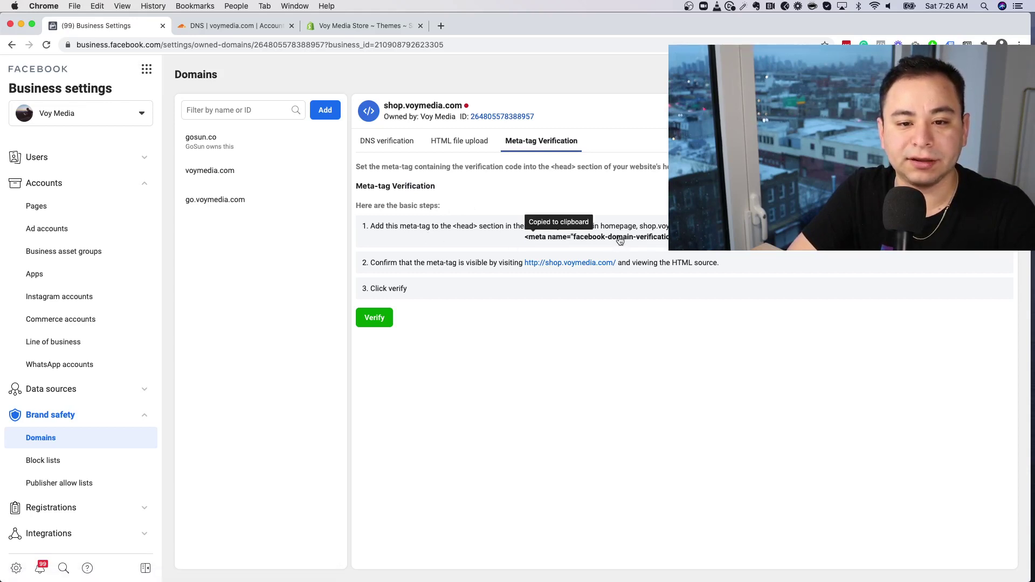
pyautogui.click(365, 28)
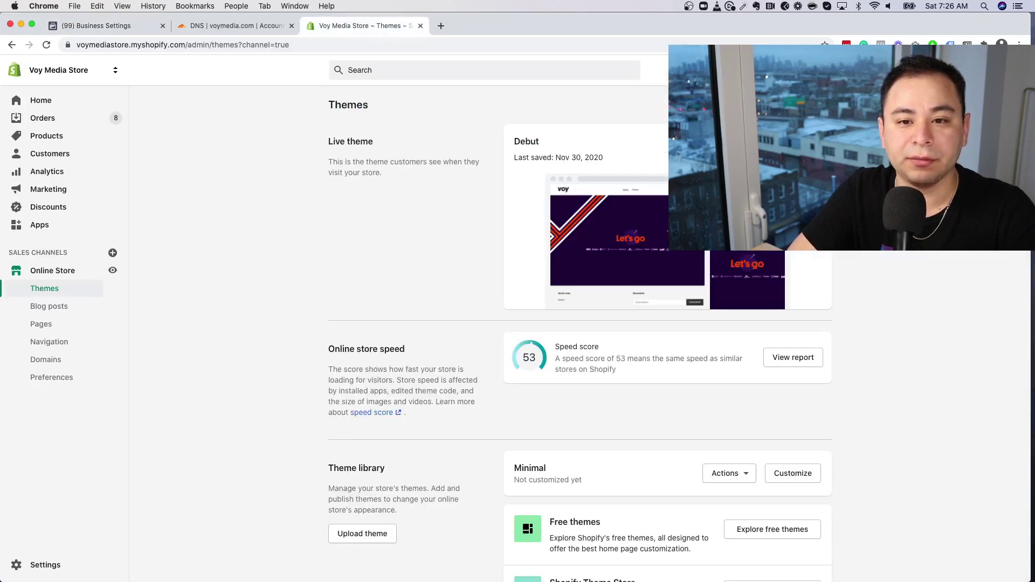
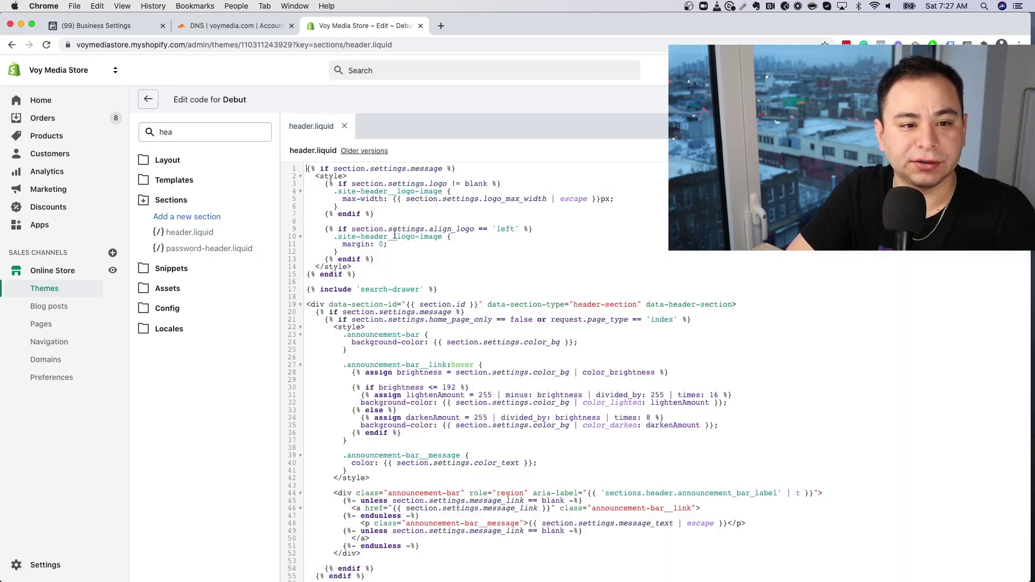
# Step: Look through header.liquid, clear the theme file search and open theme.liquid from the Layout folder
pyautogui.scroll(-20, 383, 312)
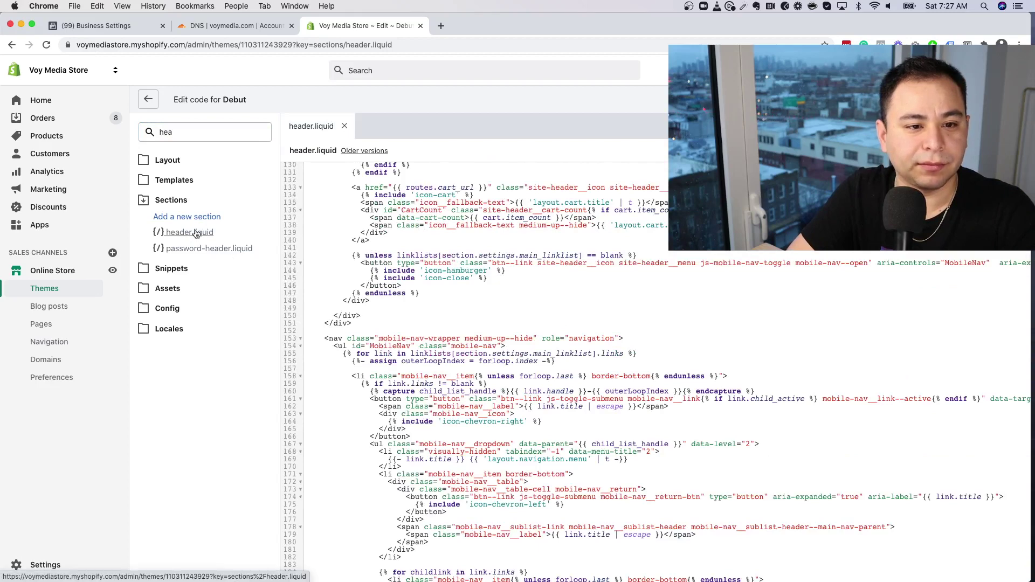
pyautogui.scroll(-5, 384, 239)
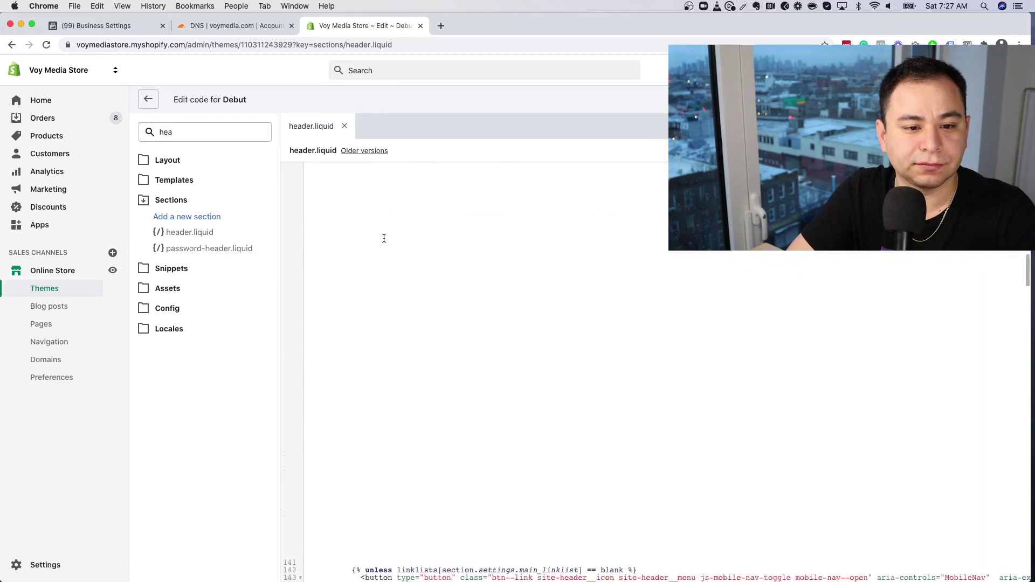
pyautogui.click(204, 132)
pyautogui.press('super+a')
pyautogui.press('BackSpace')
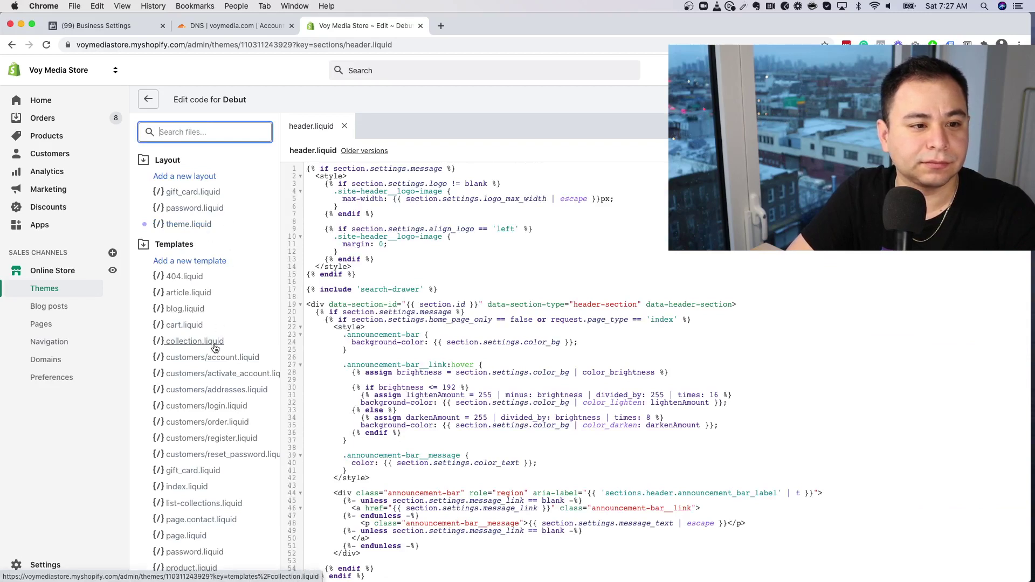
pyautogui.scroll(-1, 215, 348)
pyautogui.click(188, 211)
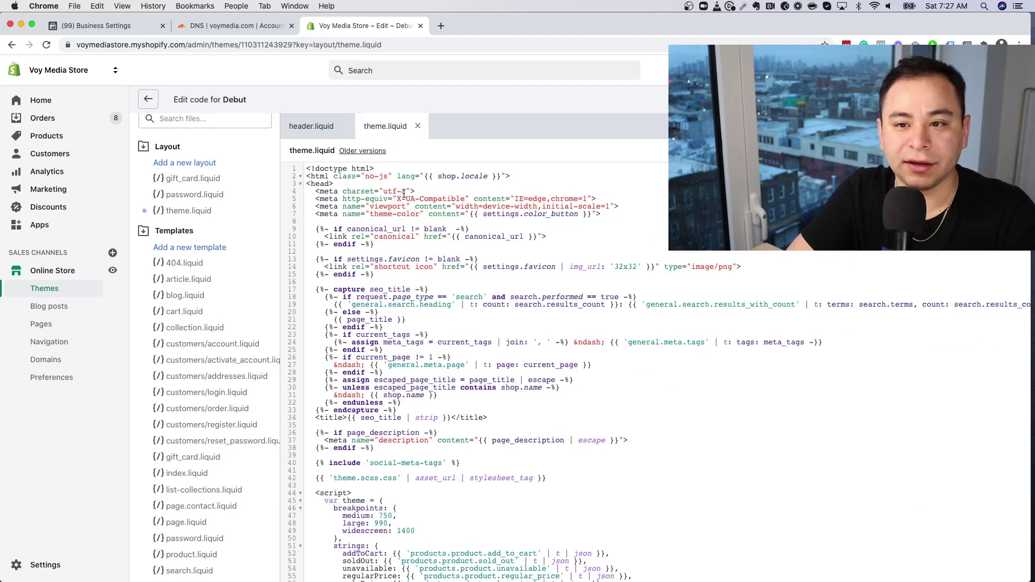
# Step: Paste the Facebook verification meta-tag on a new line below the theme-color meta-tag in theme.liquid's head section and save the file
pyautogui.click(317, 183)
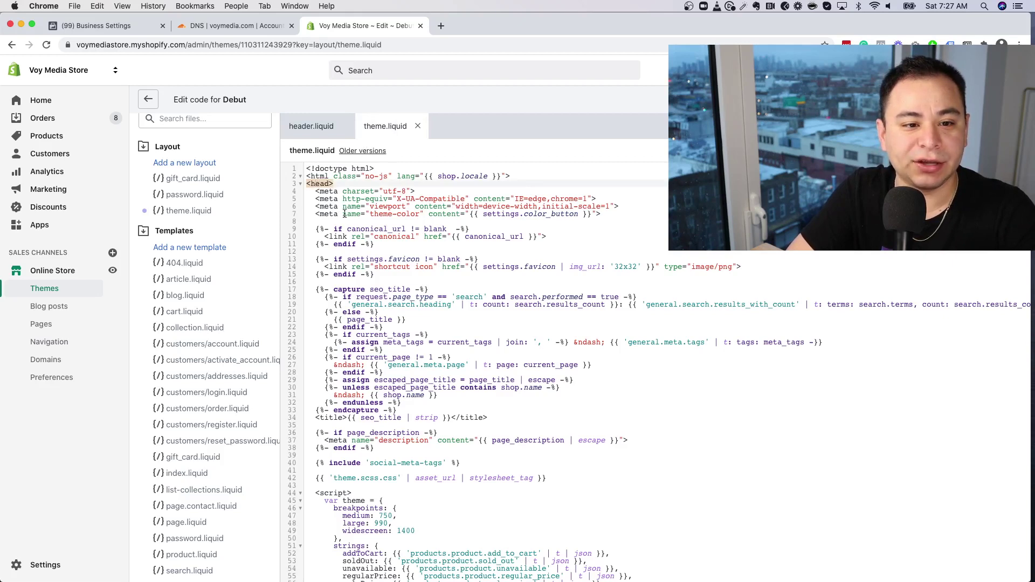
pyautogui.click(617, 214)
pyautogui.press('Return')
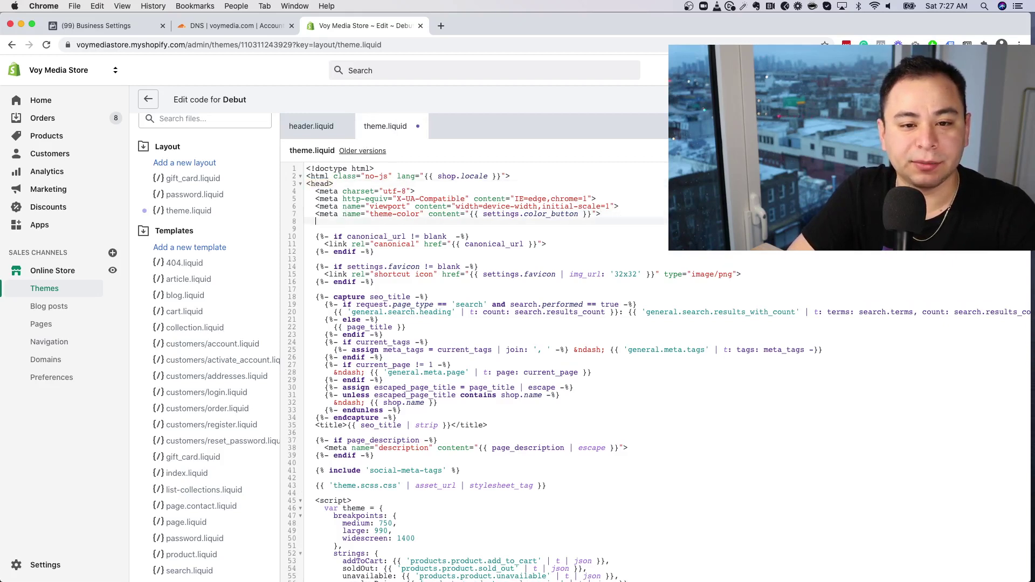
pyautogui.press('super+v')
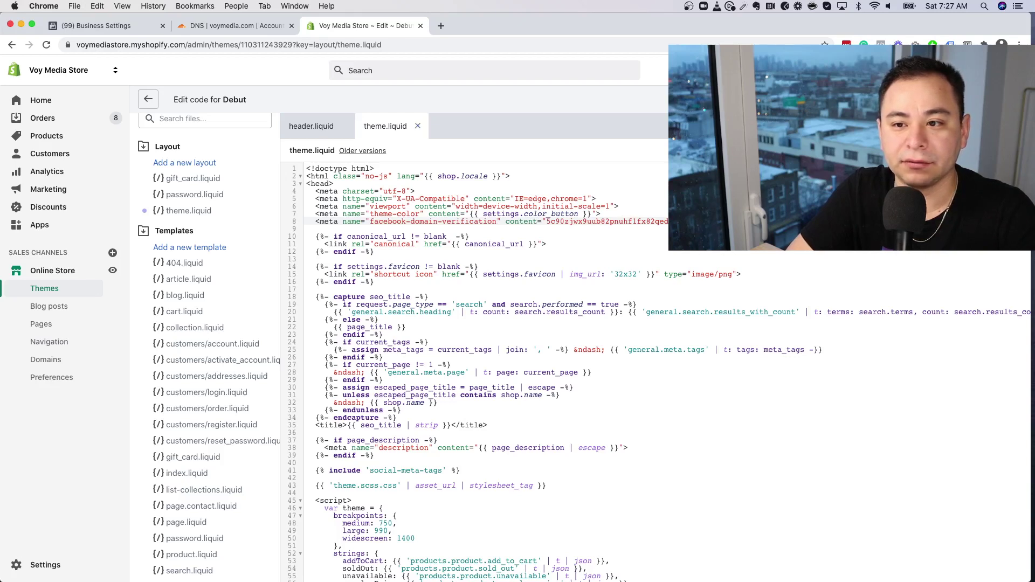
pyautogui.press('super+s')
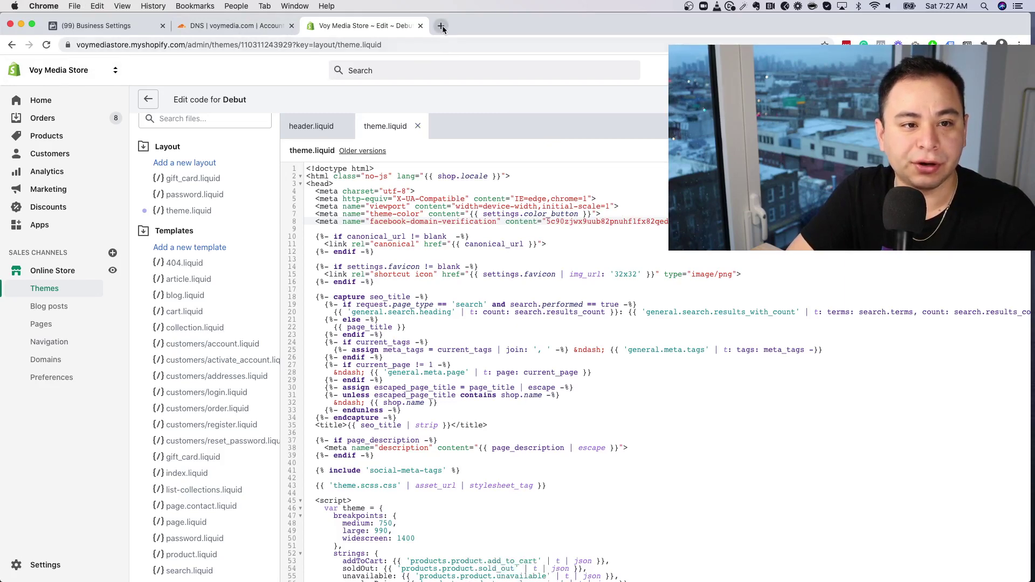
# Step: Switch to Facebook Business Settings and open the shop.voymedia.com homepage linked in the meta-tag instructions
pyautogui.click(224, 30)
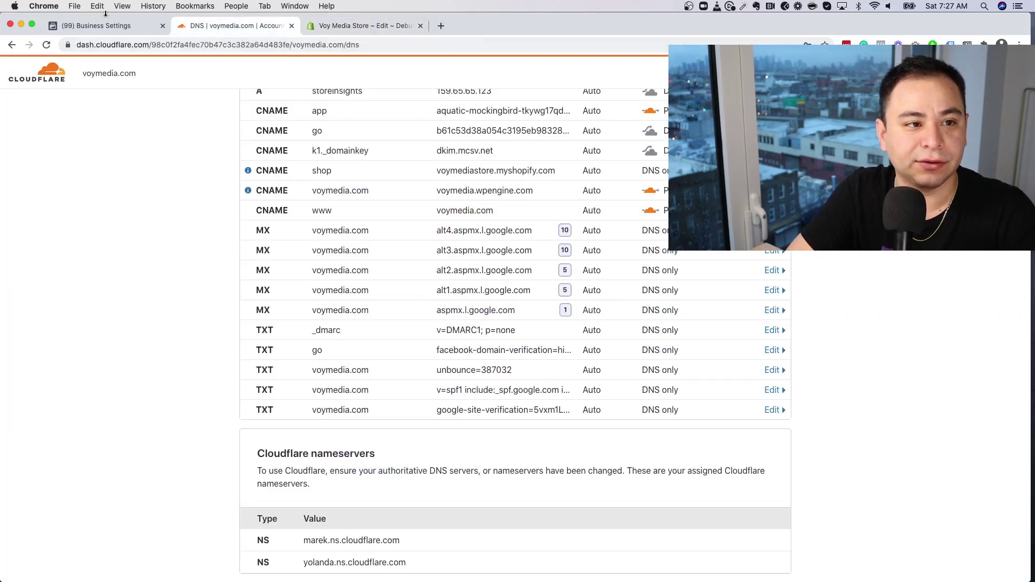
pyautogui.click(97, 27)
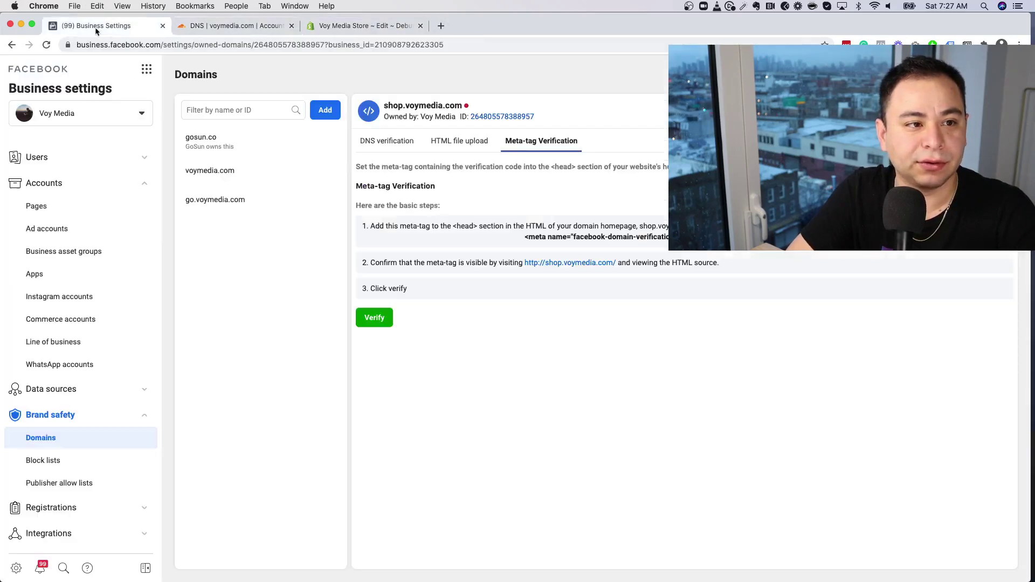
pyautogui.click(568, 264)
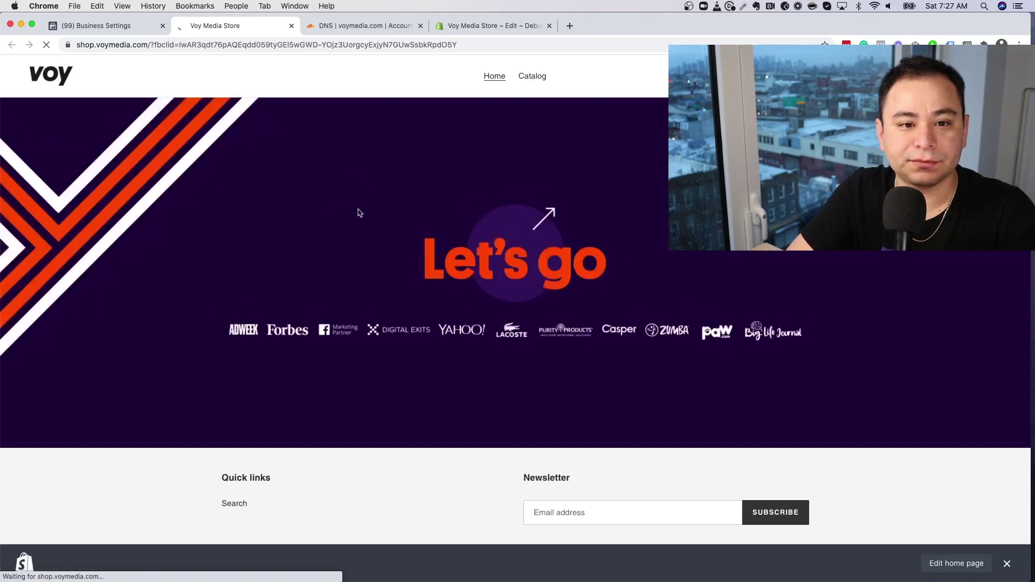
# Step: Return to Facebook Business Settings, reload the Domains page and glance at the meta-tag in Shopify's theme.liquid
pyautogui.click(108, 26)
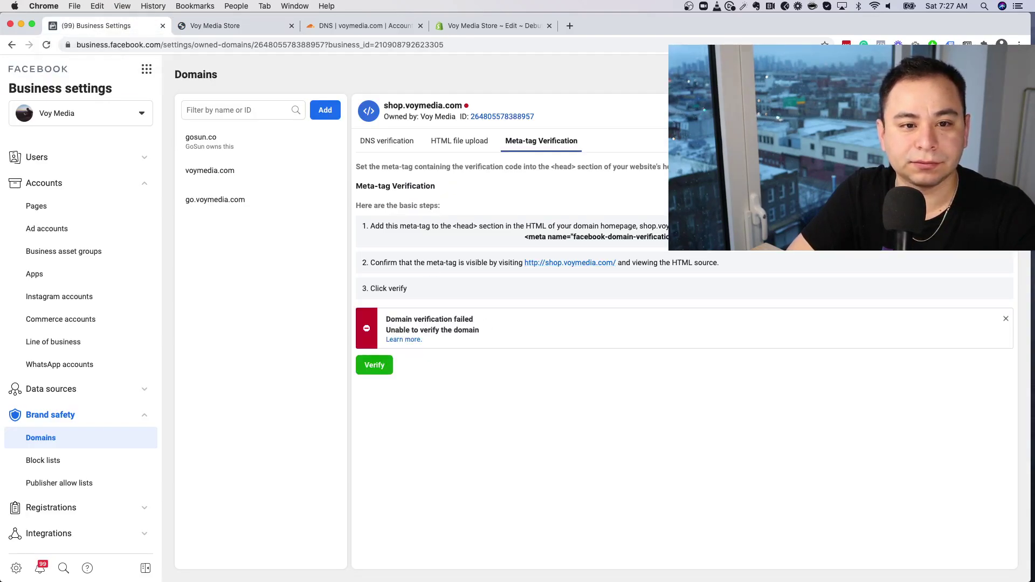
pyautogui.press('super+r')
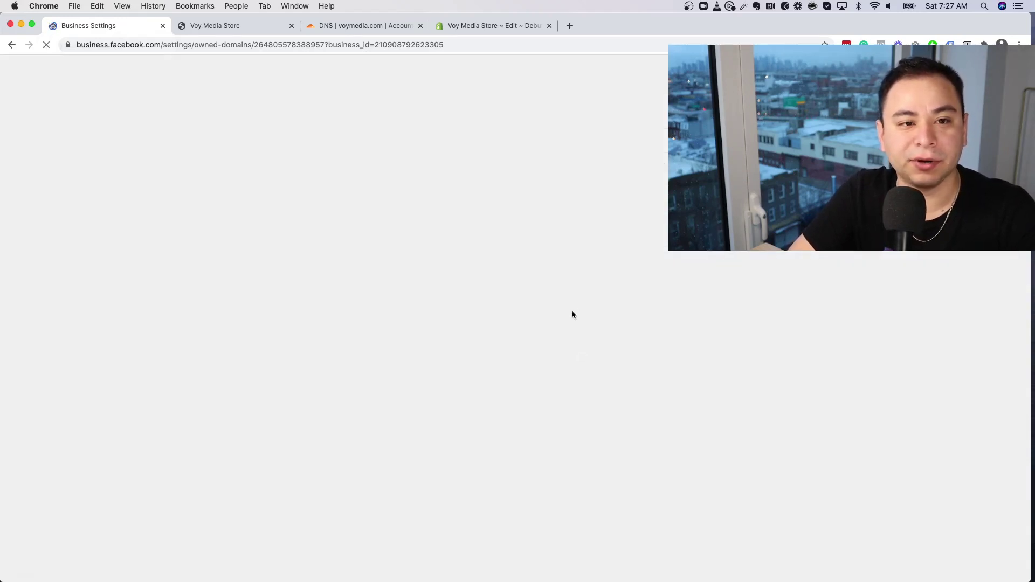
pyautogui.click(485, 27)
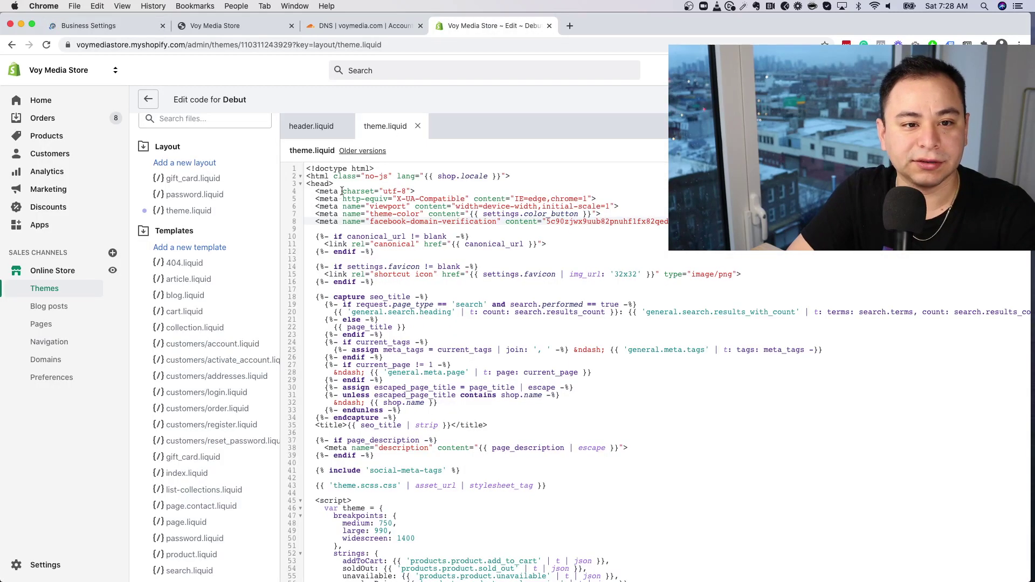
pyautogui.click(86, 27)
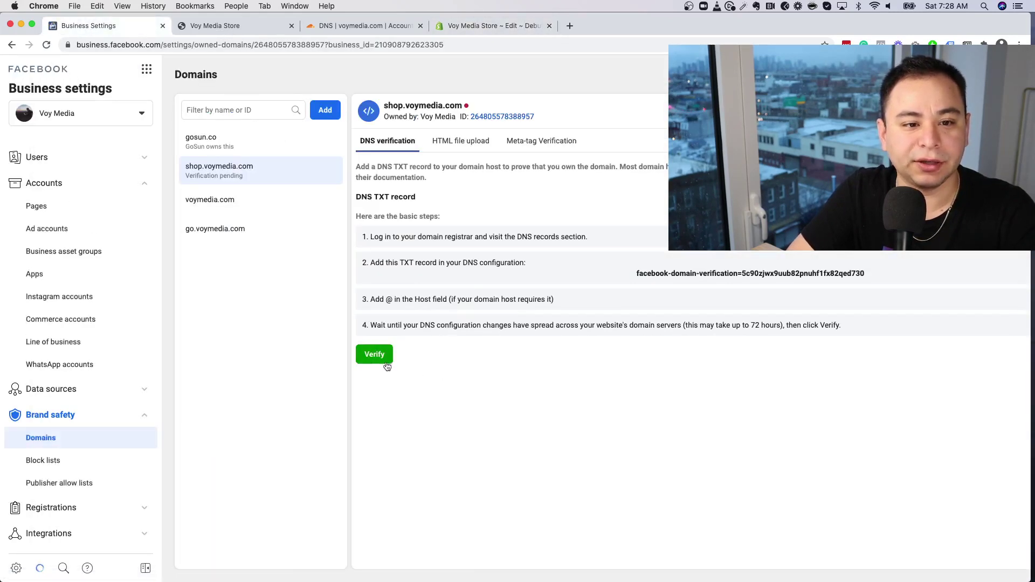
# Step: Try to verify shop.voymedia.com with DNS verification and repeatedly with Meta-tag Verification
pyautogui.click(380, 358)
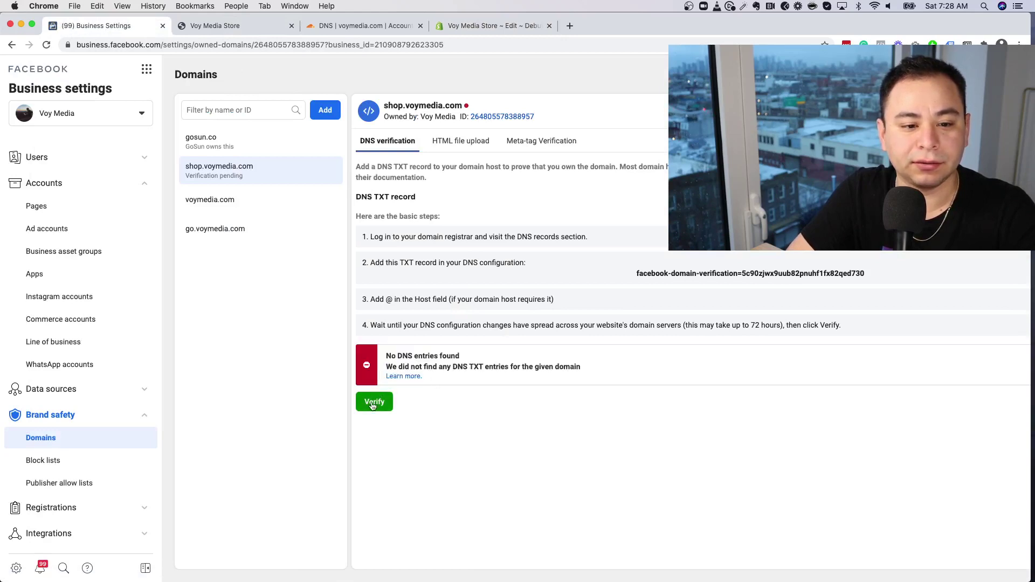
pyautogui.click(526, 142)
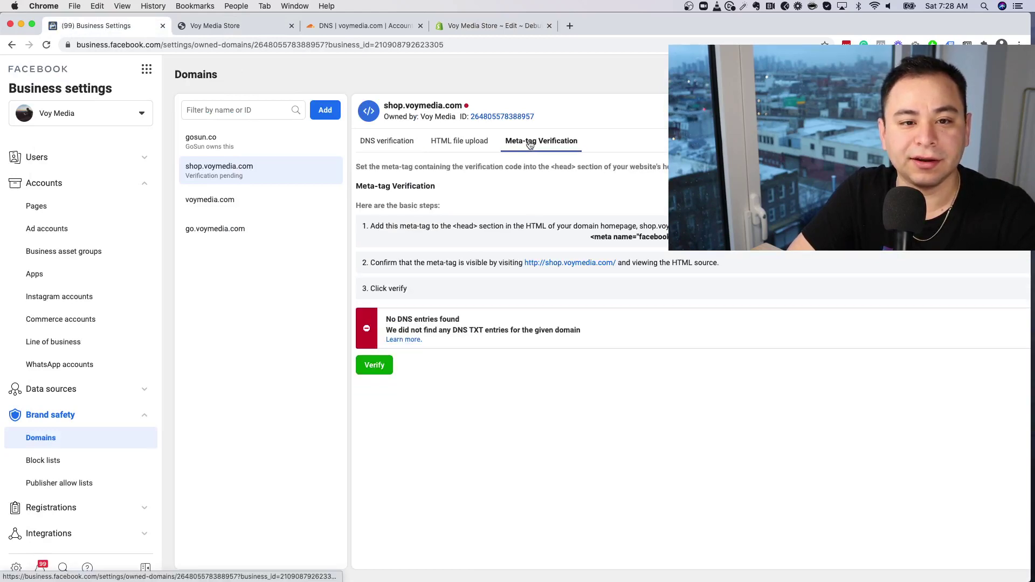
pyautogui.click(385, 367)
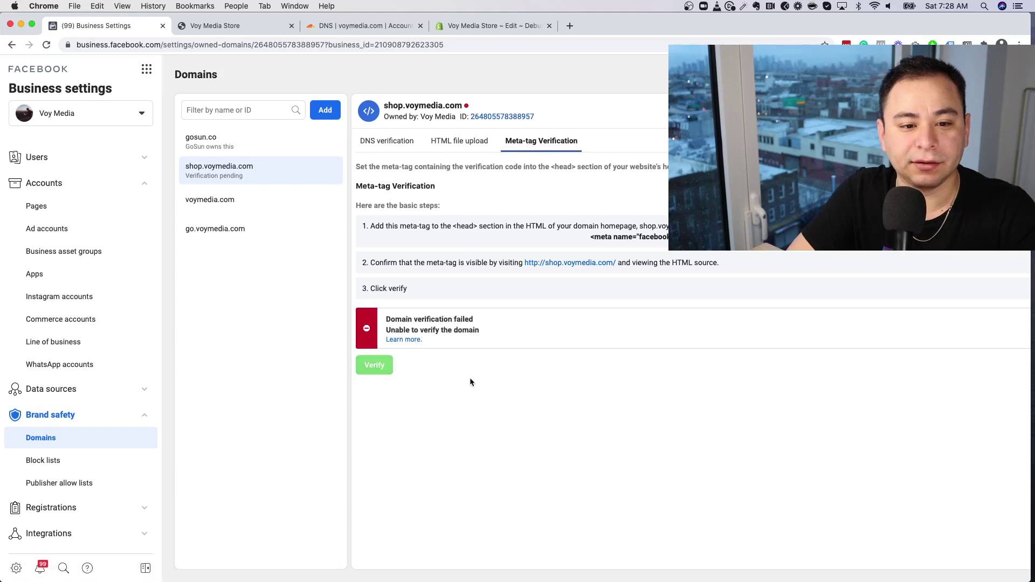
pyautogui.click(378, 368)
pyautogui.click(377, 366)
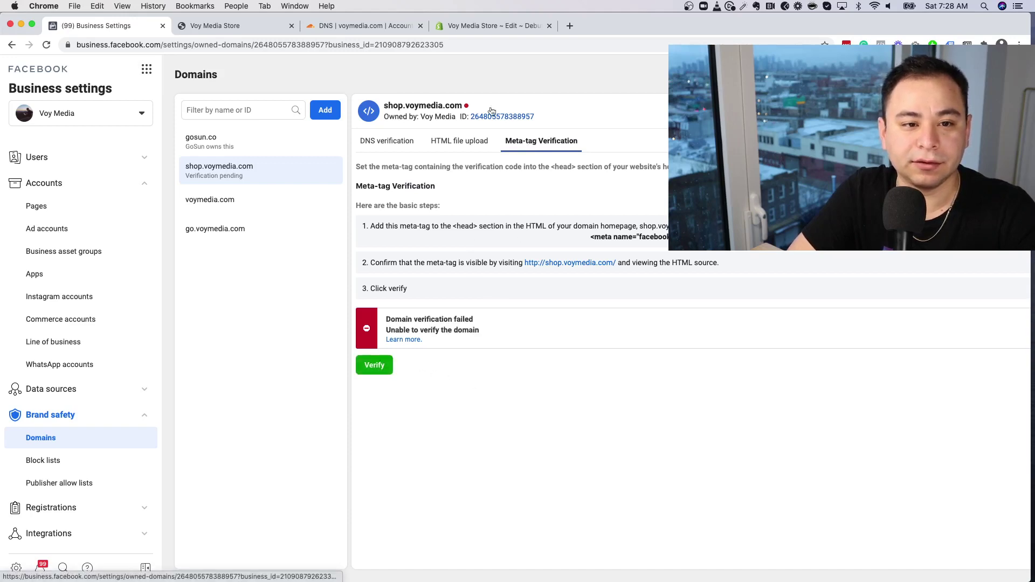
pyautogui.moveTo(466, 106)
pyautogui.click(377, 366)
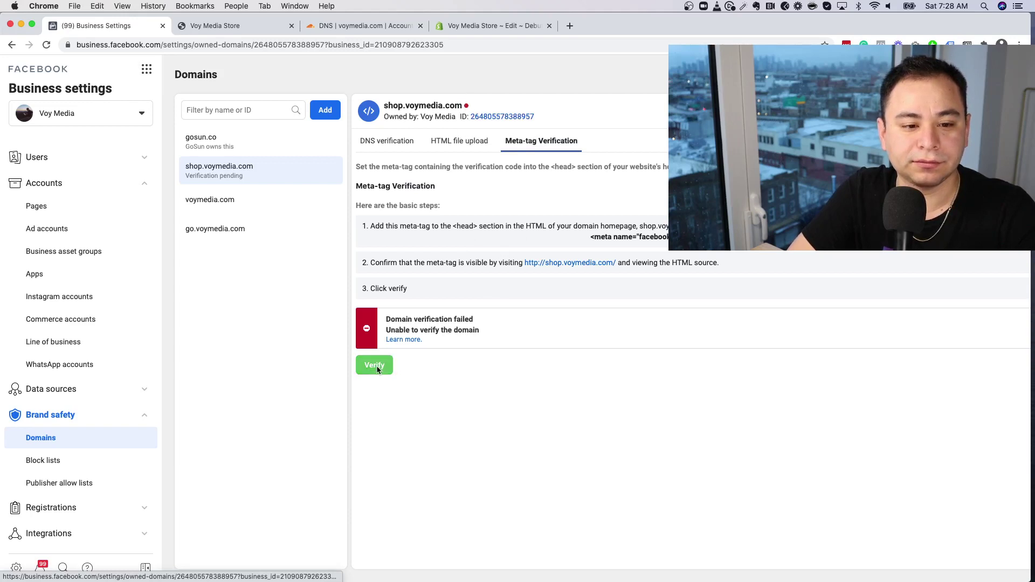
pyautogui.click(378, 366)
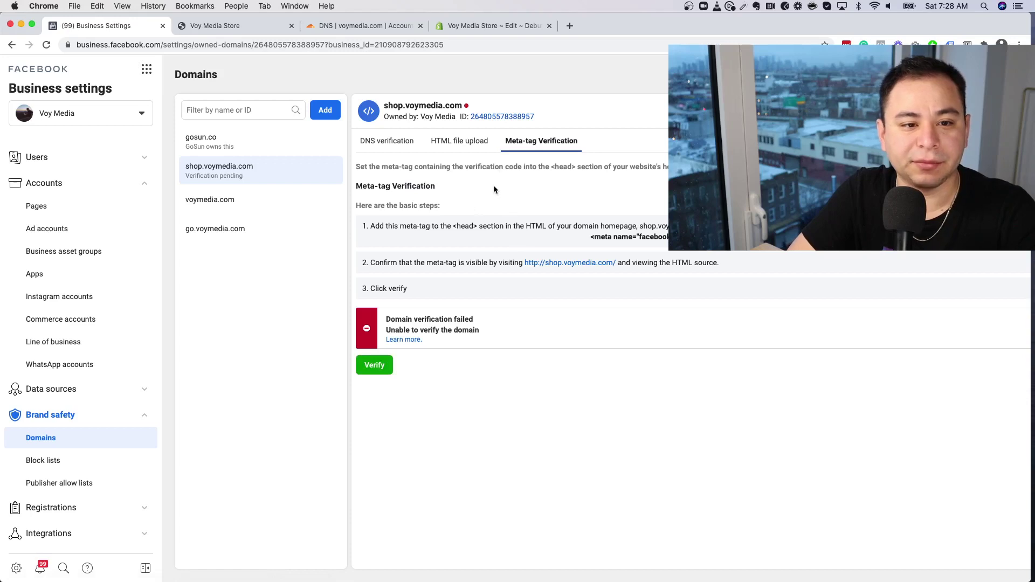
# Step: Reload the shop.voymedia.com homepage and search its page source for the Facebook verification meta-tag
pyautogui.click(233, 25)
pyautogui.press('super+r')
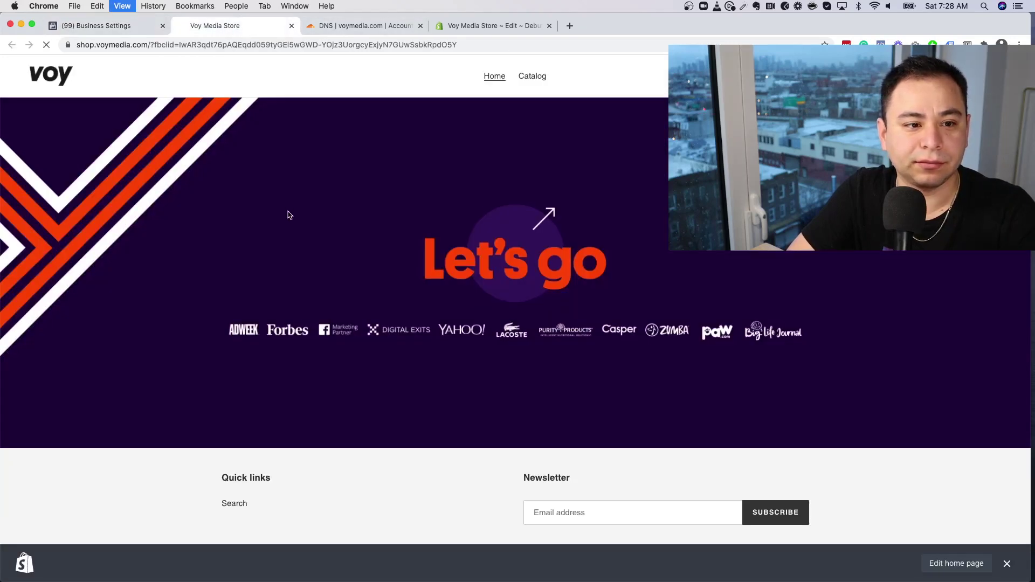
pyautogui.click(191, 44)
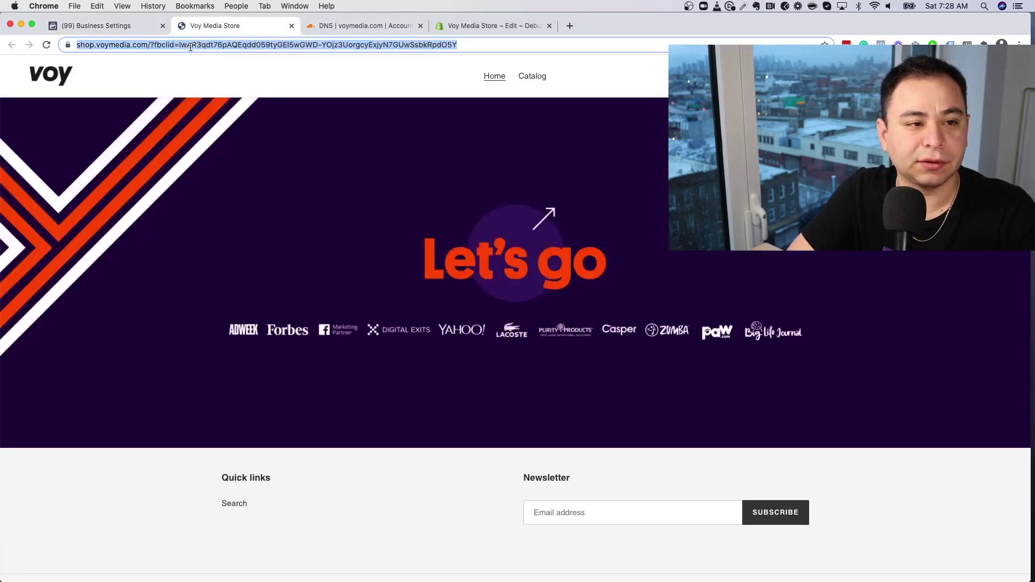
pyautogui.rightClick(230, 203)
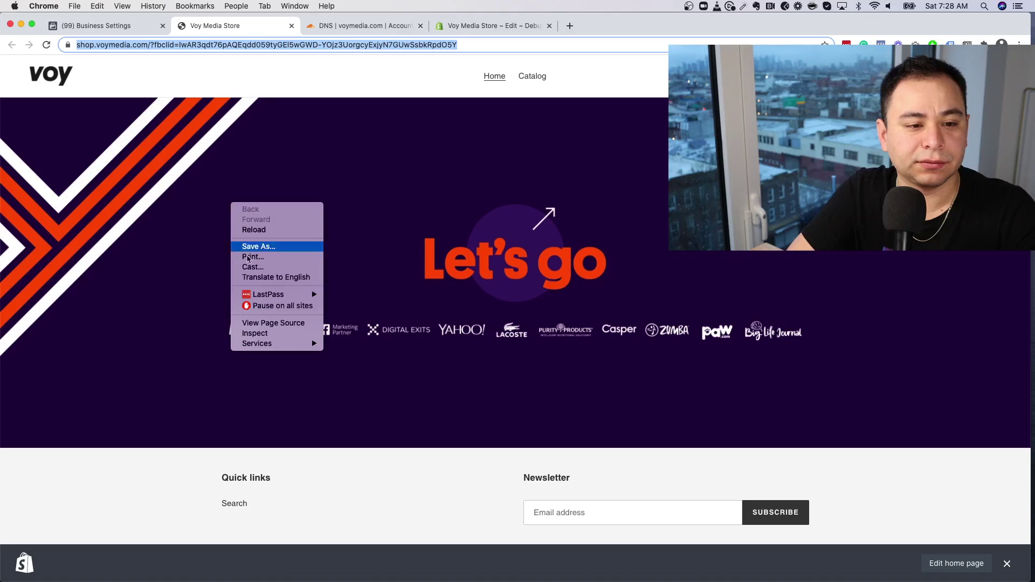
pyautogui.click(281, 323)
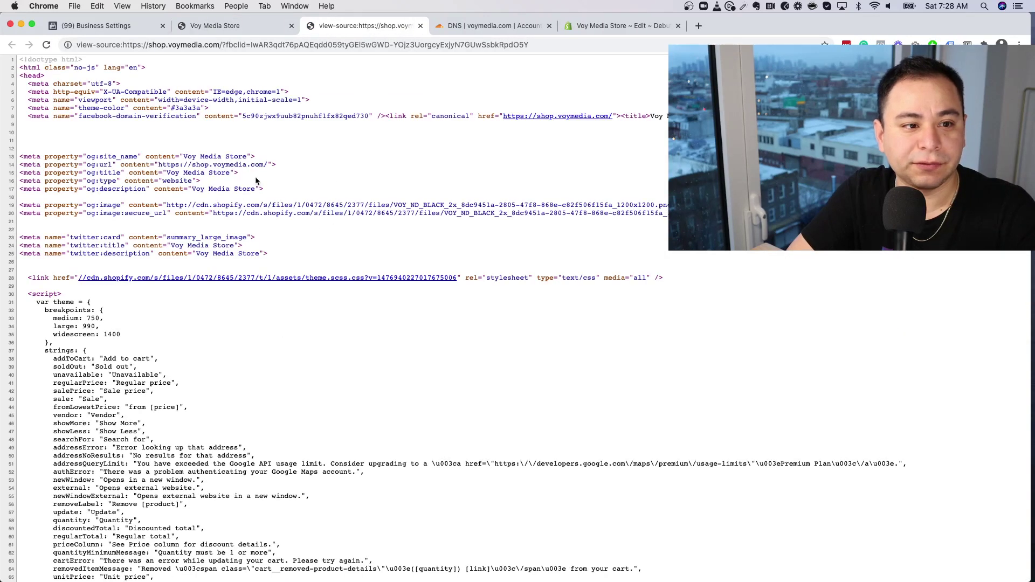
pyautogui.press('super+f')
pyautogui.write('<meta name="facebook-domain-verification" content="5c90zjwx9uub82pnuhf1fx82qed730" />')
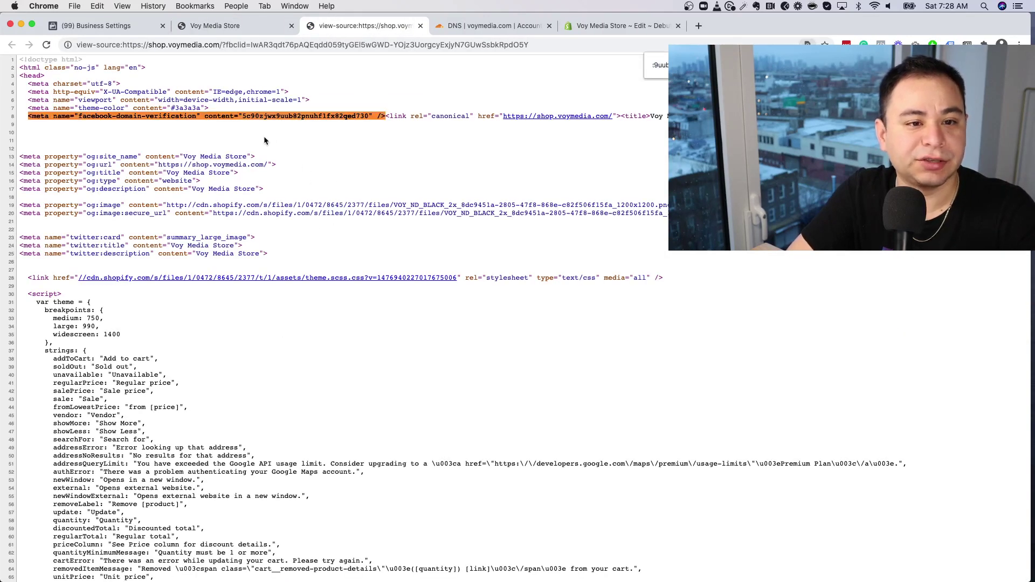
pyautogui.press('Escape')
pyautogui.click(211, 118)
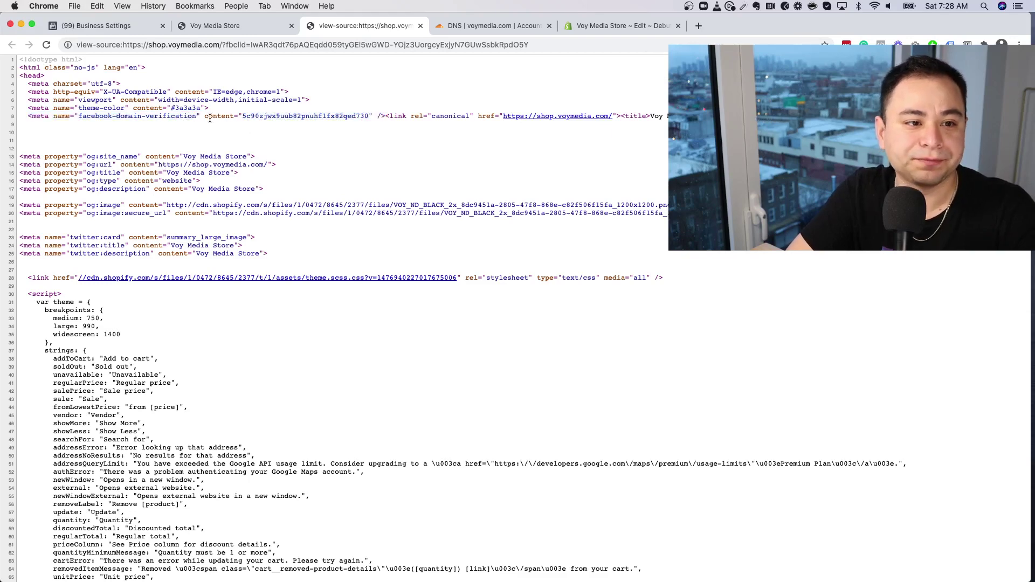
# Step: Return to Facebook Business Settings, reload the Domains page and retry Meta-tag Verification for shop.voymedia.com
pyautogui.click(109, 30)
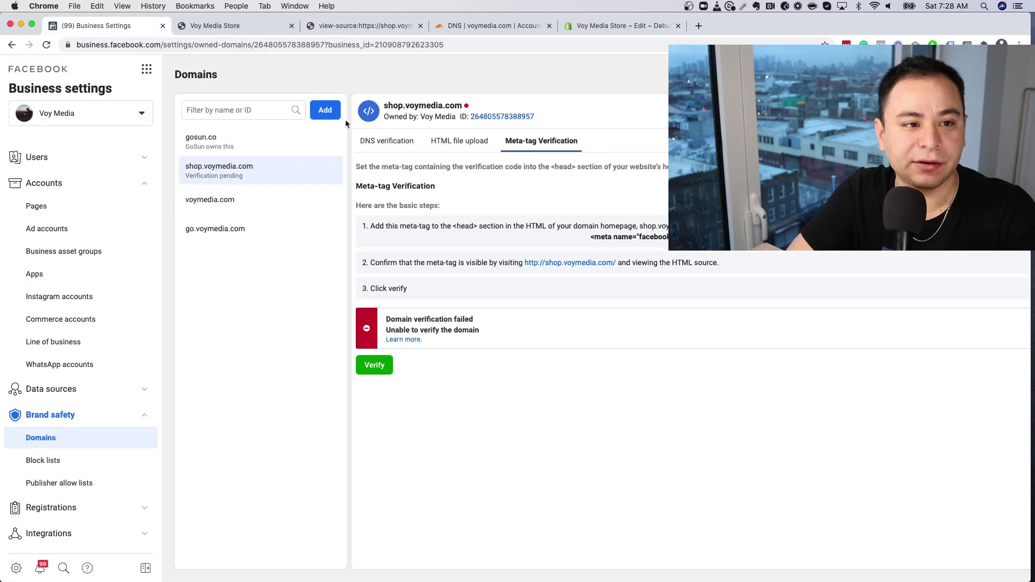
pyautogui.click(374, 366)
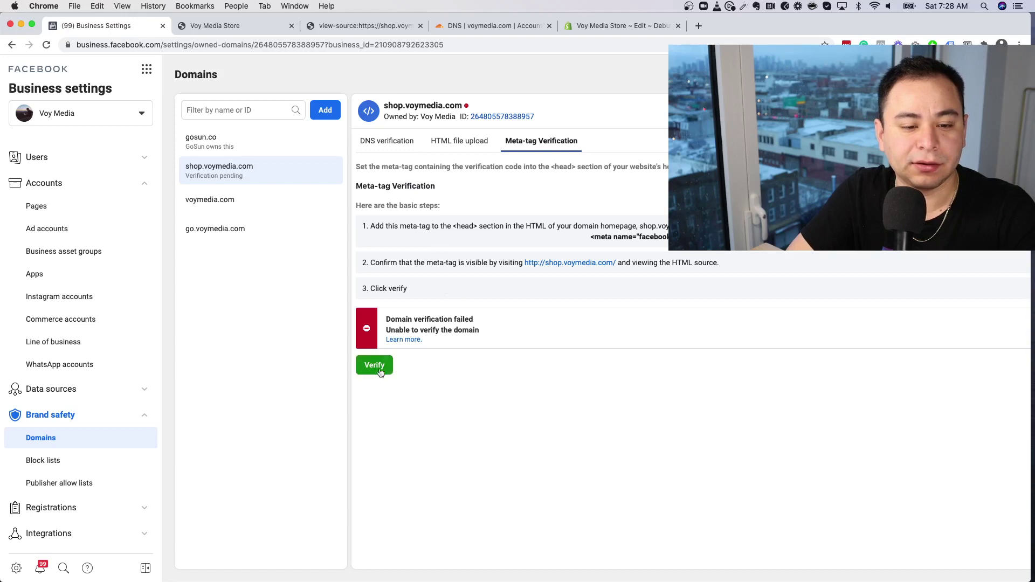
pyautogui.press('super+r')
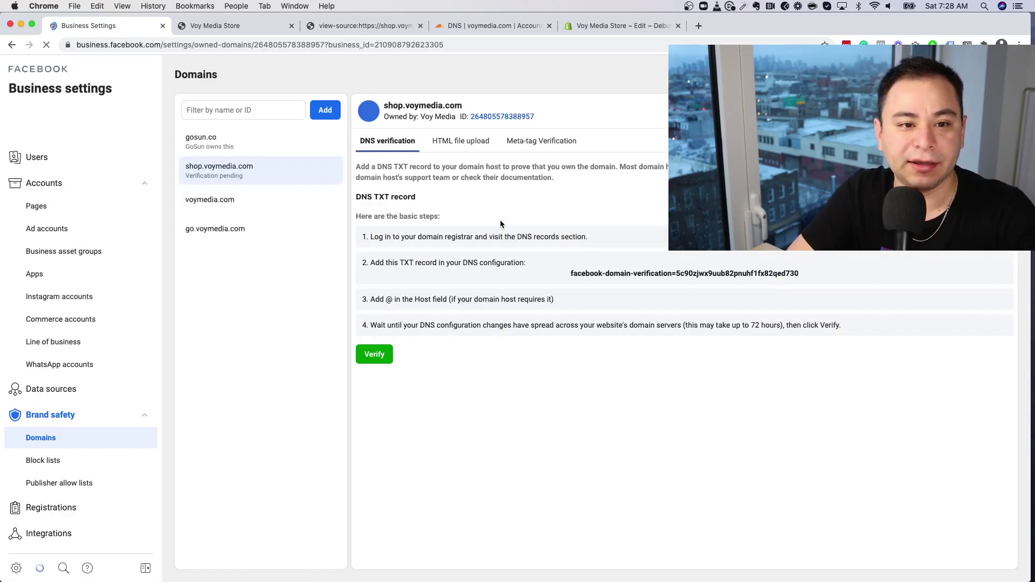
pyautogui.click(550, 142)
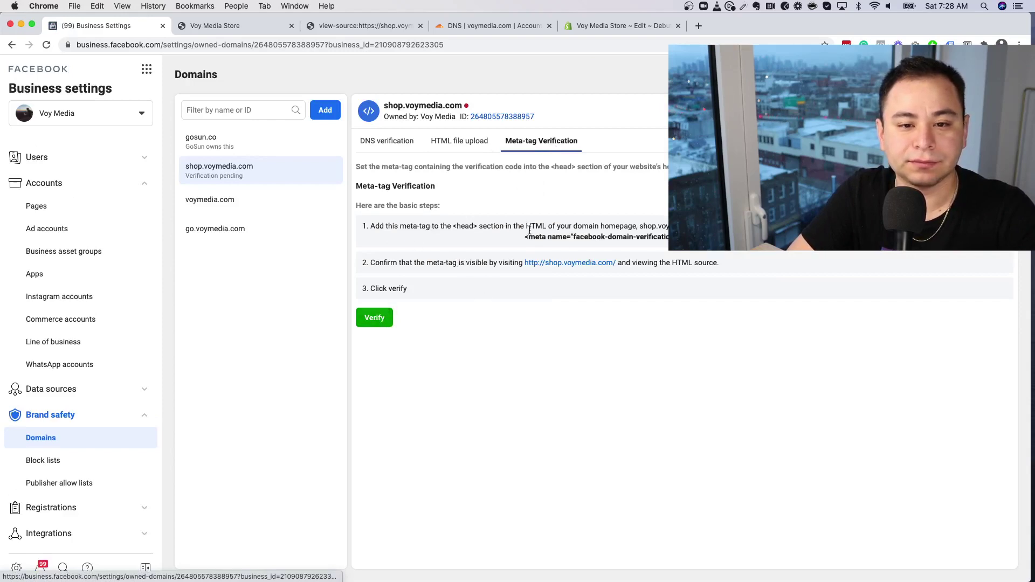
pyautogui.click(380, 320)
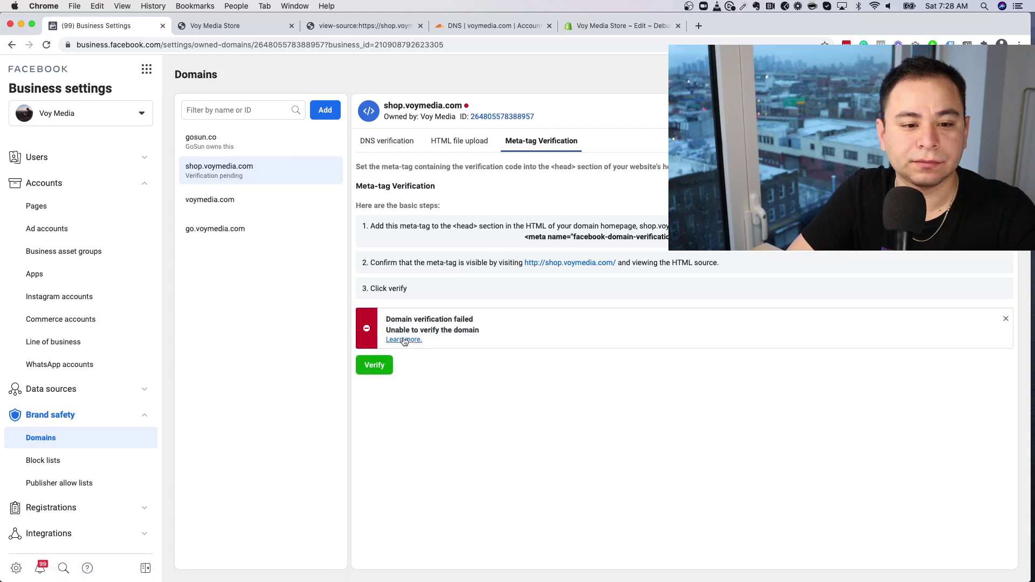
# Step: Open the Domain Verification Debugging help and expand Domain Verification Failed, Verification Code Mismatch and Verification File Invalid Redirect
pyautogui.click(403, 339)
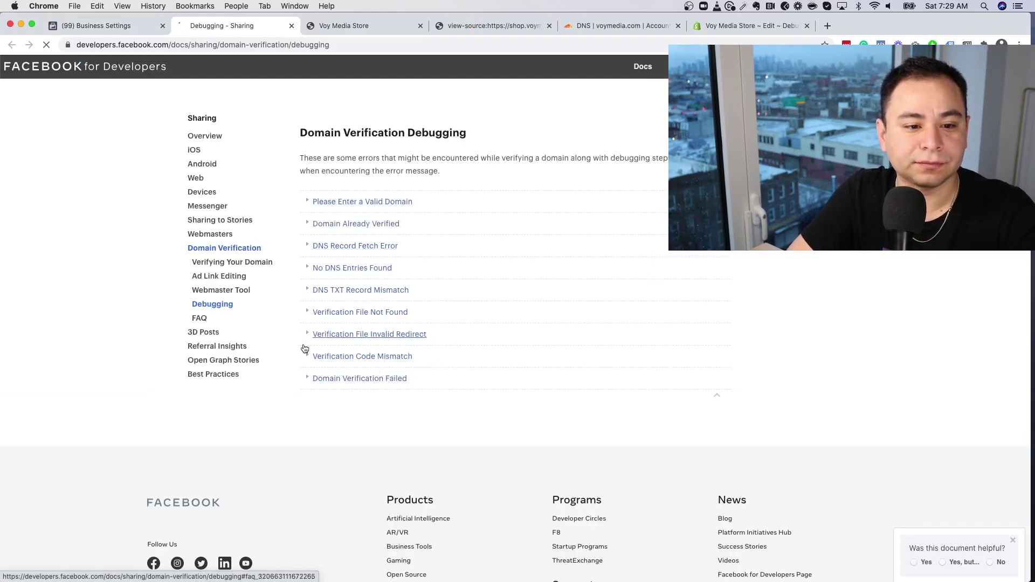
pyautogui.click(312, 382)
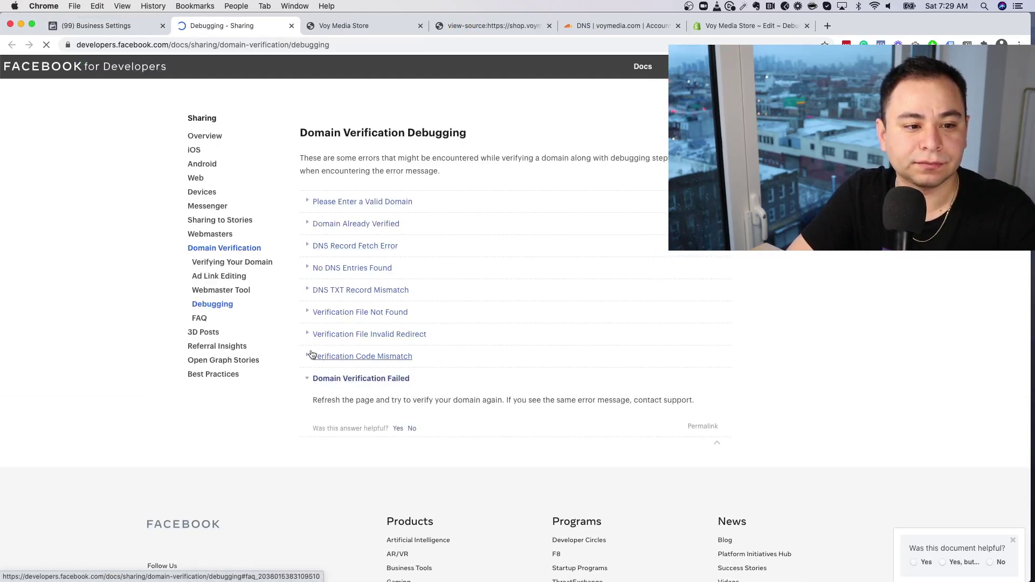
pyautogui.click(308, 357)
pyautogui.click(308, 334)
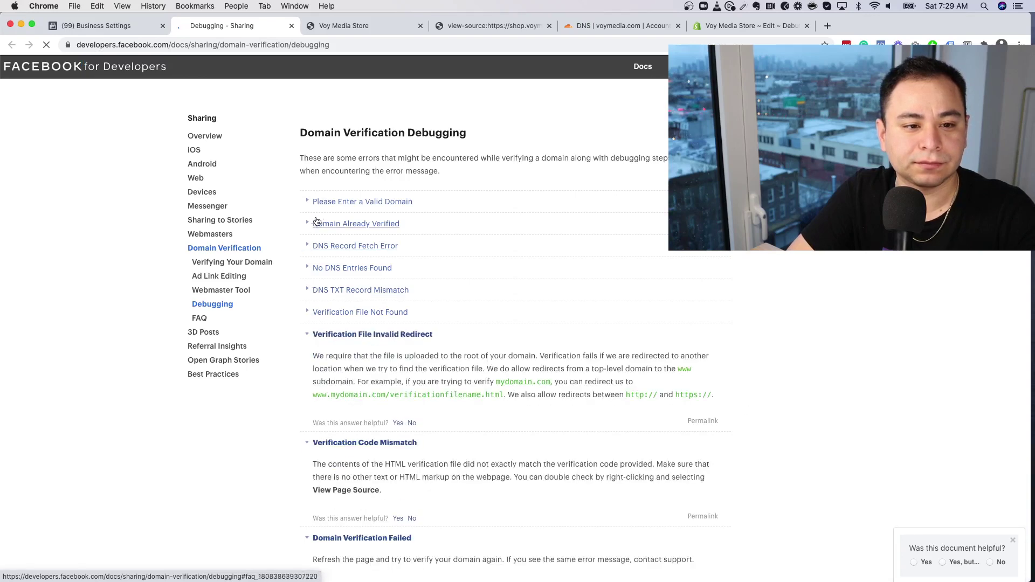
# Step: Expand Domain Already Verified in the debugging help, then return to Facebook Business Settings and retry Meta-tag Verification for shop.voymedia.com
pyautogui.click(308, 223)
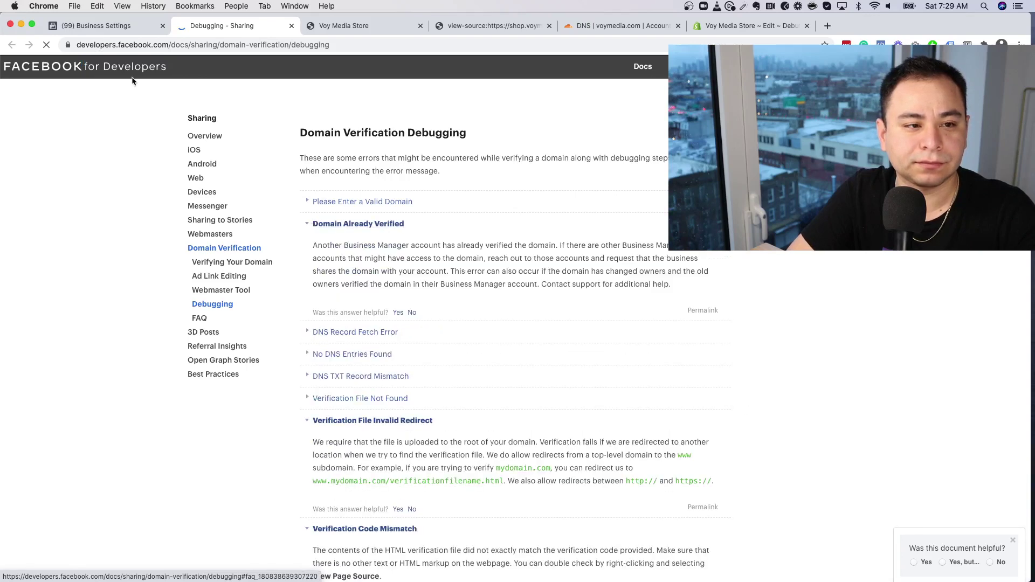
pyautogui.click(108, 26)
pyautogui.click(376, 365)
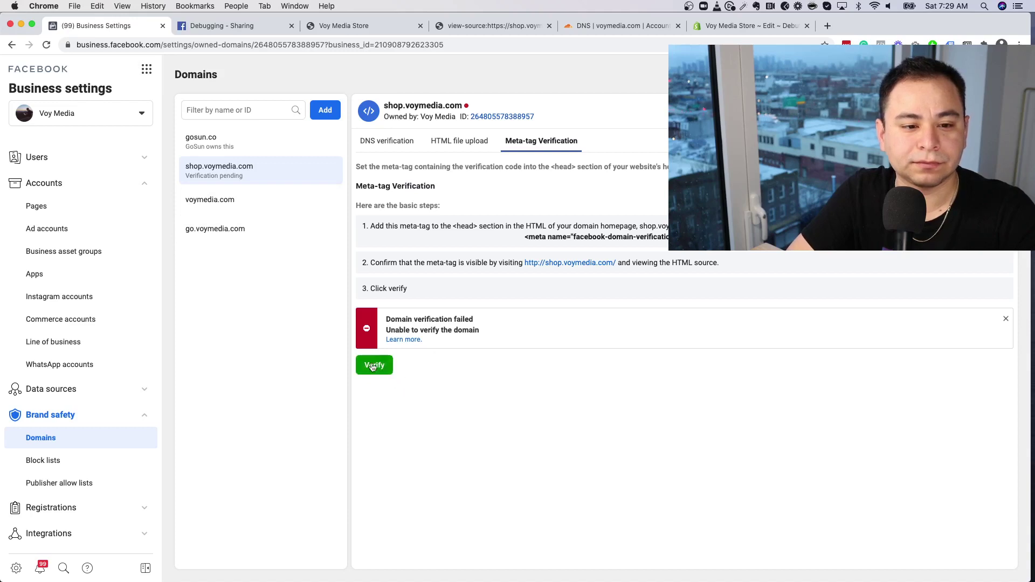
pyautogui.click(1006, 320)
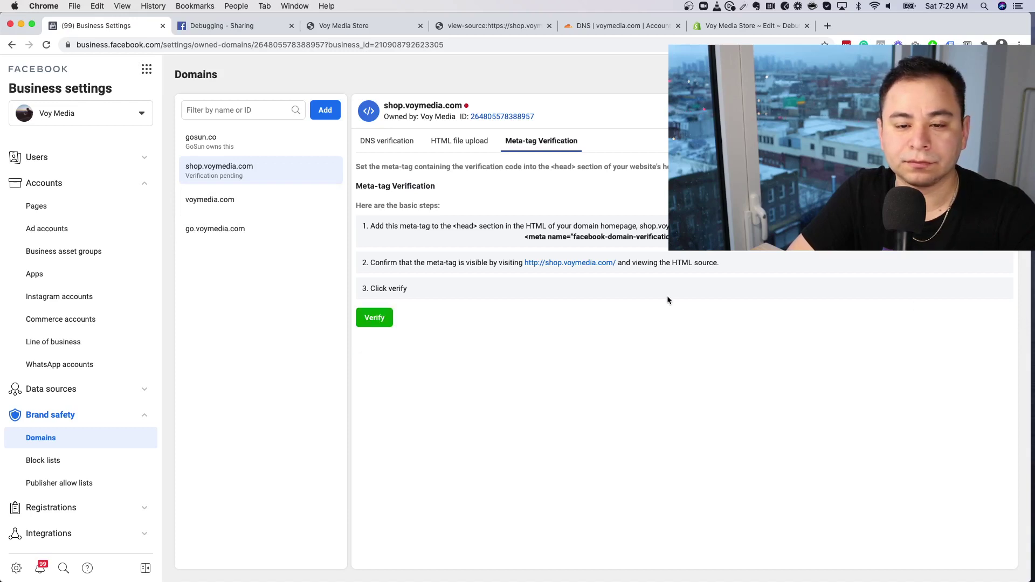
pyautogui.click(614, 238)
pyautogui.click(376, 318)
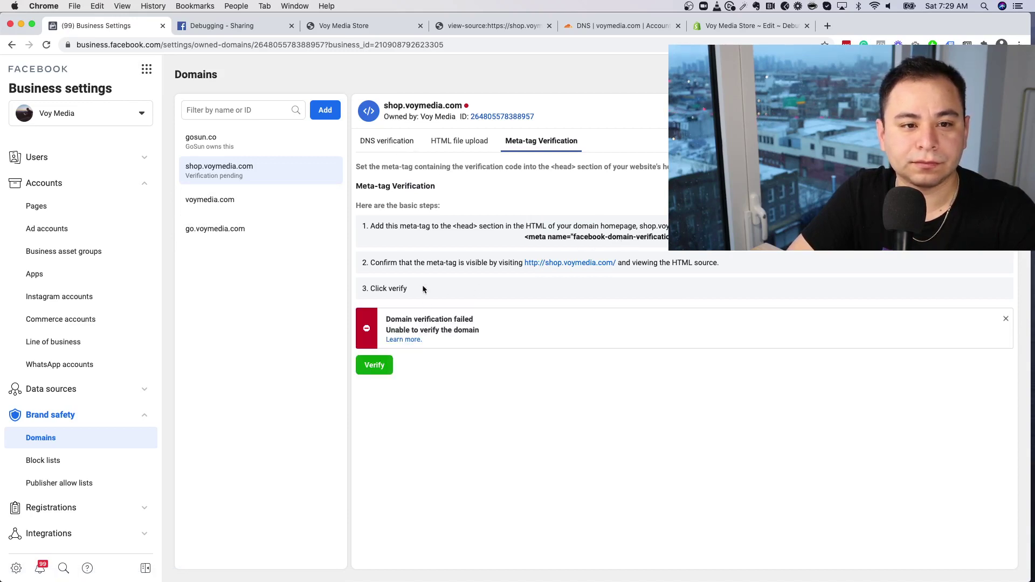
pyautogui.click(373, 367)
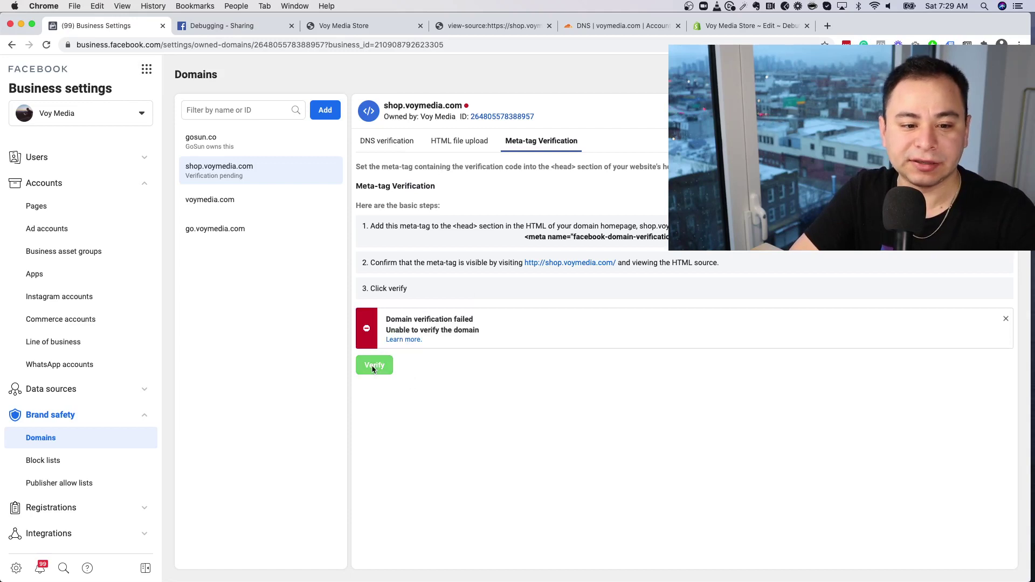
# Step: Switch to the Shopify theme code editor, preview the live store and close the preview window
pyautogui.click(703, 26)
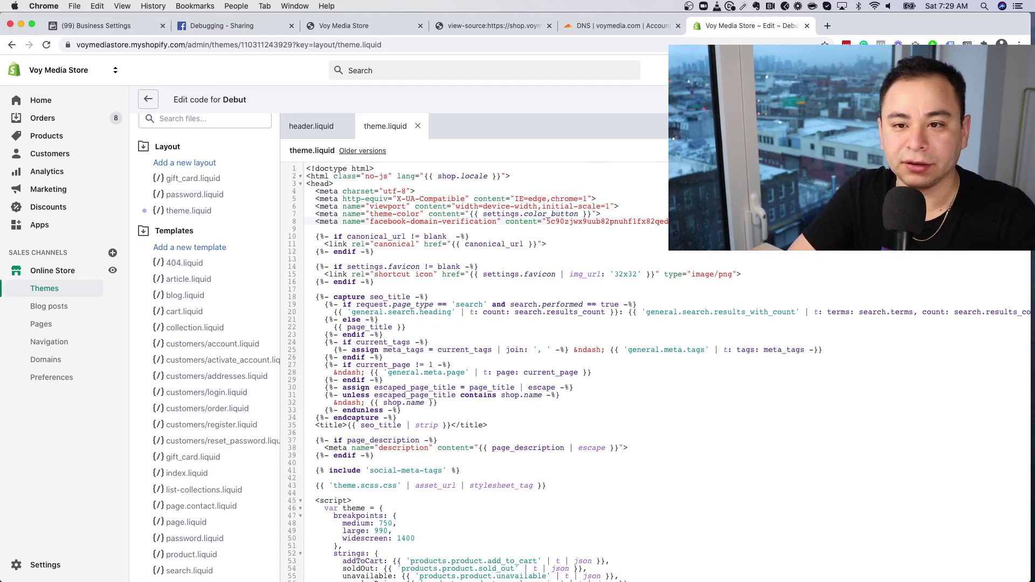
pyautogui.click(1003, 99)
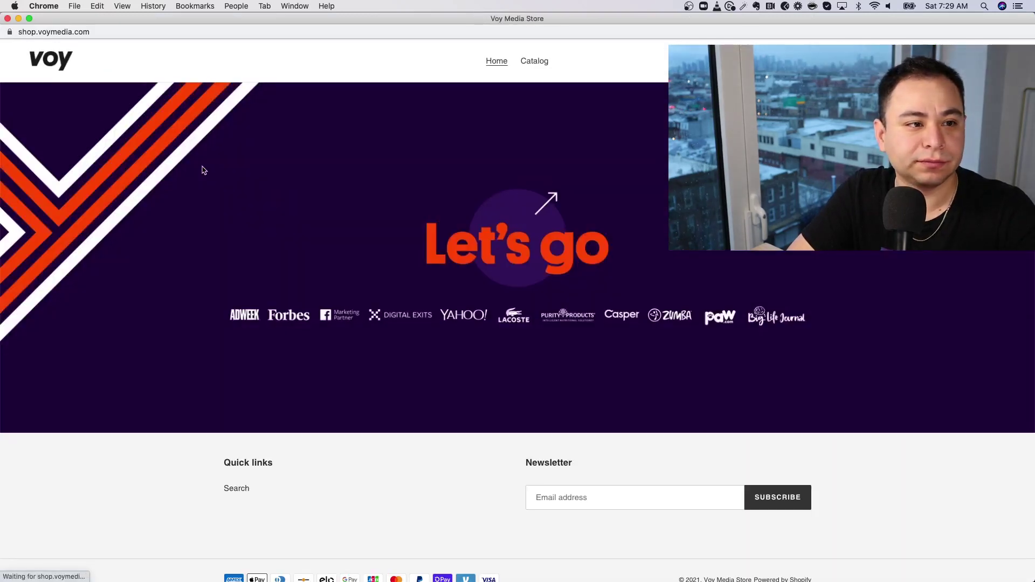
pyautogui.click(7, 19)
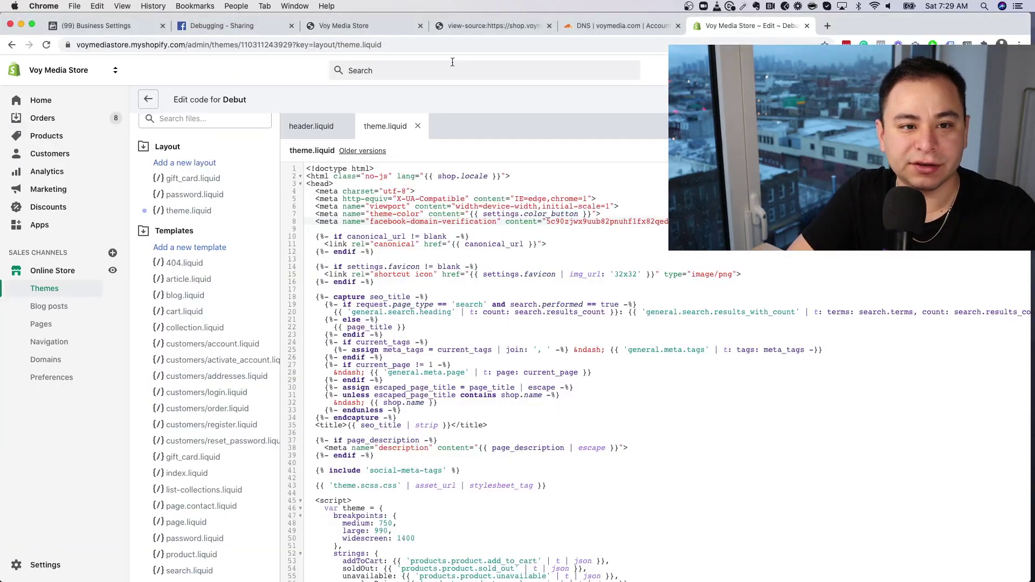
# Step: Go back to Facebook Business Settings and repeatedly try to verify shop.voymedia.com by meta-tag
pyautogui.click(118, 27)
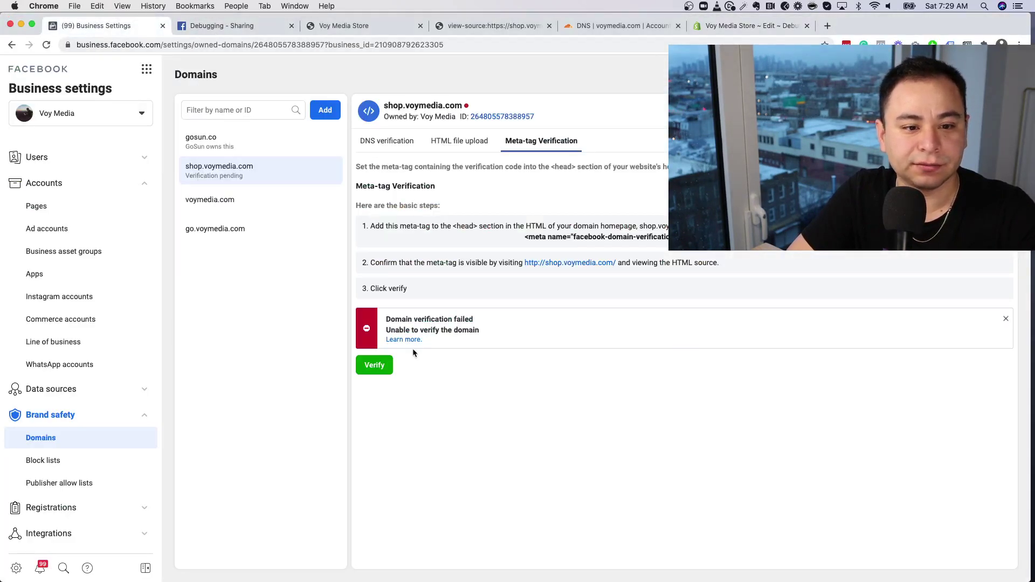
pyautogui.click(375, 365)
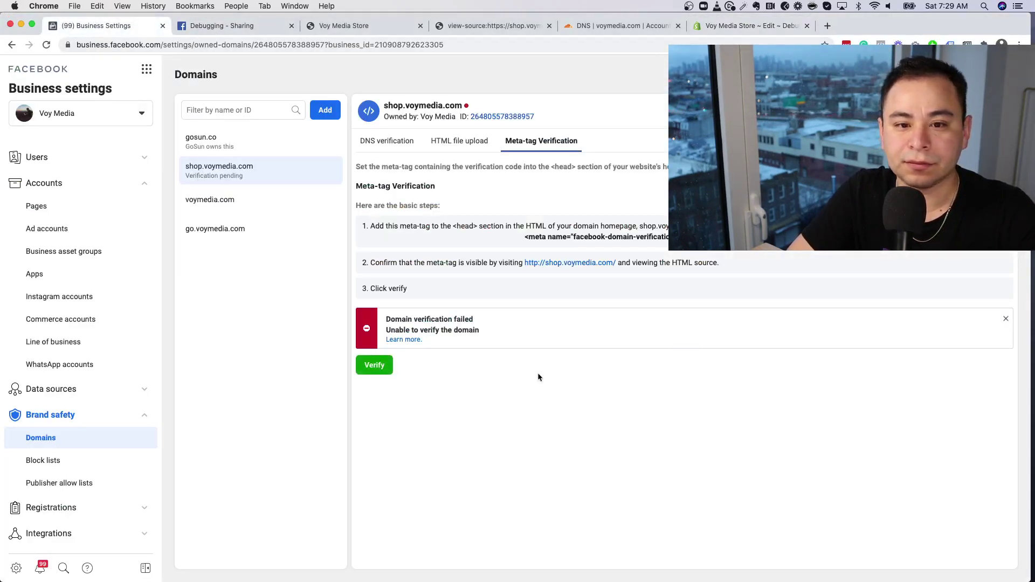
pyautogui.click(377, 367)
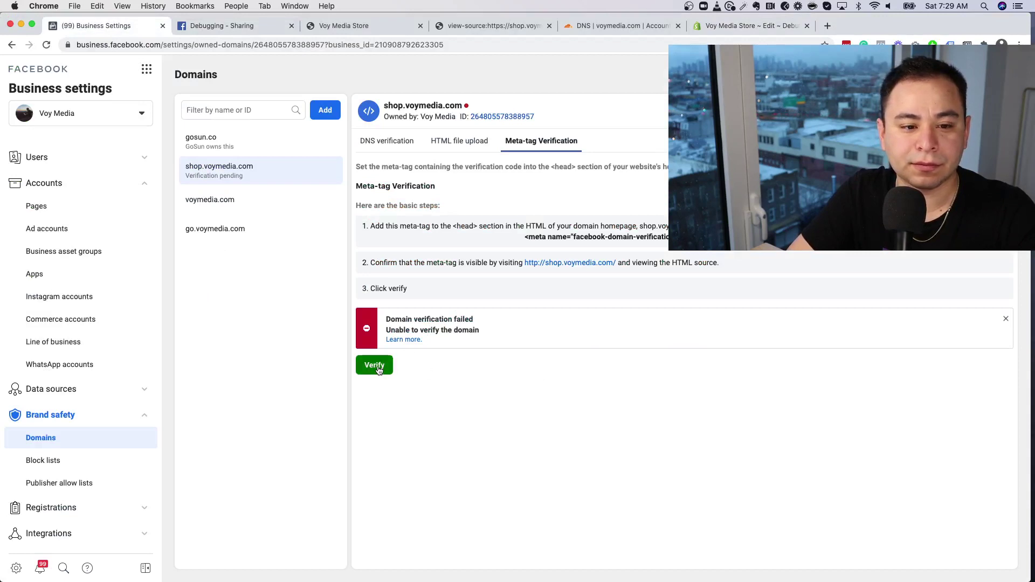
pyautogui.click(379, 369)
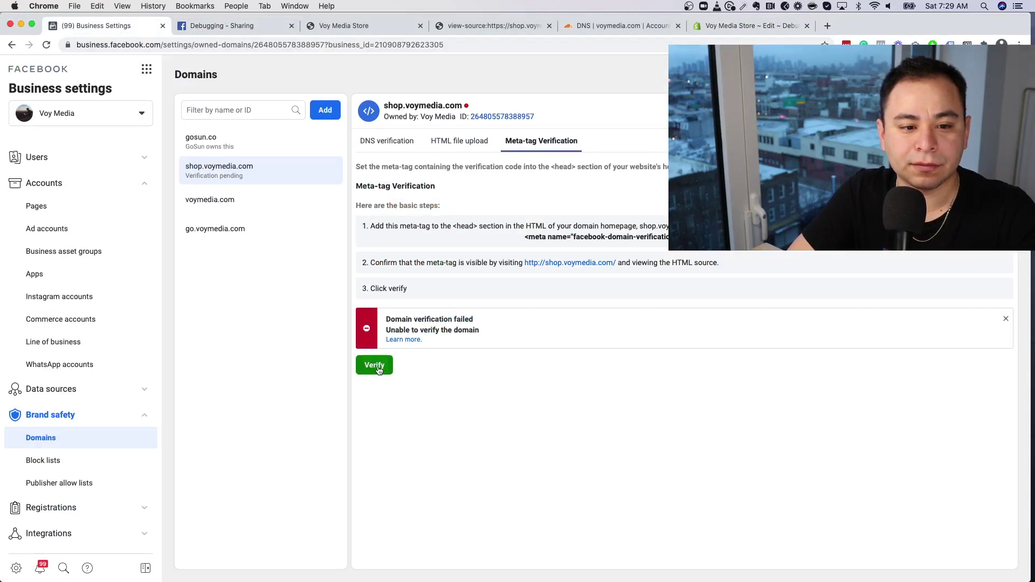
# Step: Reselect Meta-tag Verification after viewing DNS verification, and try to verify shop.voymedia.com again before and after reloading the page
pyautogui.click(390, 142)
pyautogui.click(535, 142)
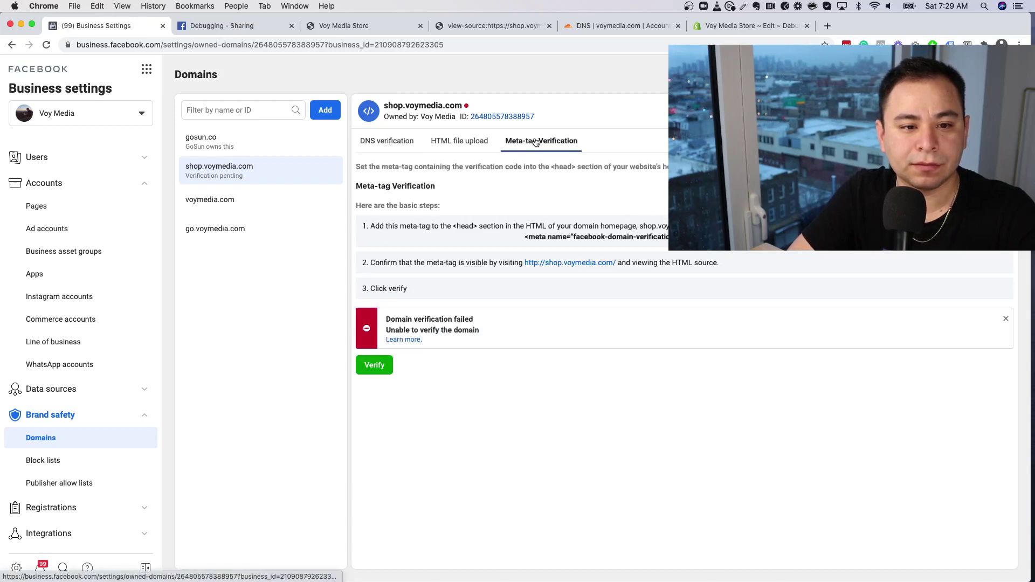
pyautogui.click(376, 371)
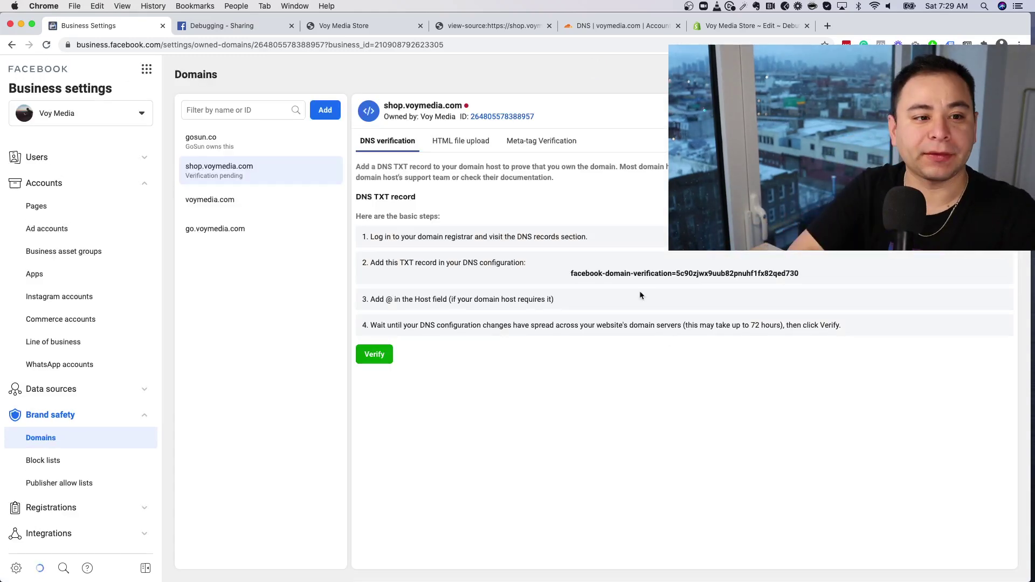
pyautogui.click(551, 144)
pyautogui.click(376, 318)
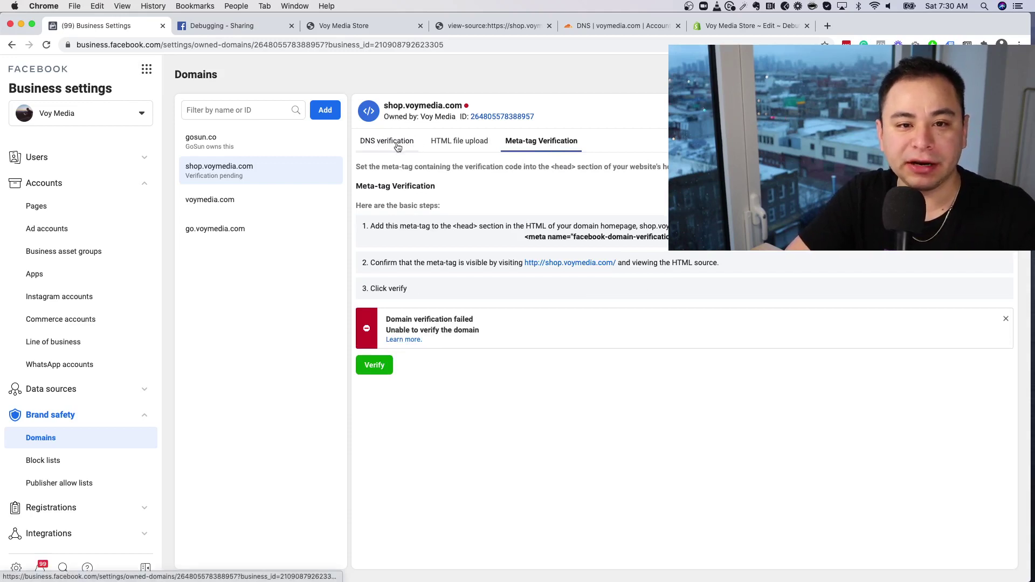
# Step: Check the facebook-domain-verification meta-tag line in the Shopify theme's theme.liquid by selecting it
pyautogui.click(742, 27)
pyautogui.click(599, 229)
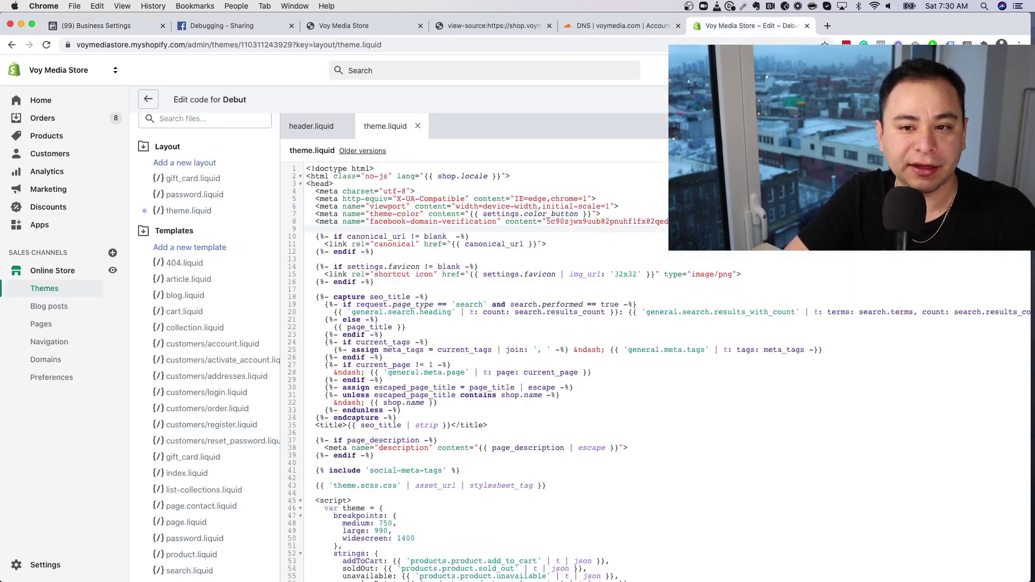
pyautogui.tripleClick(502, 221)
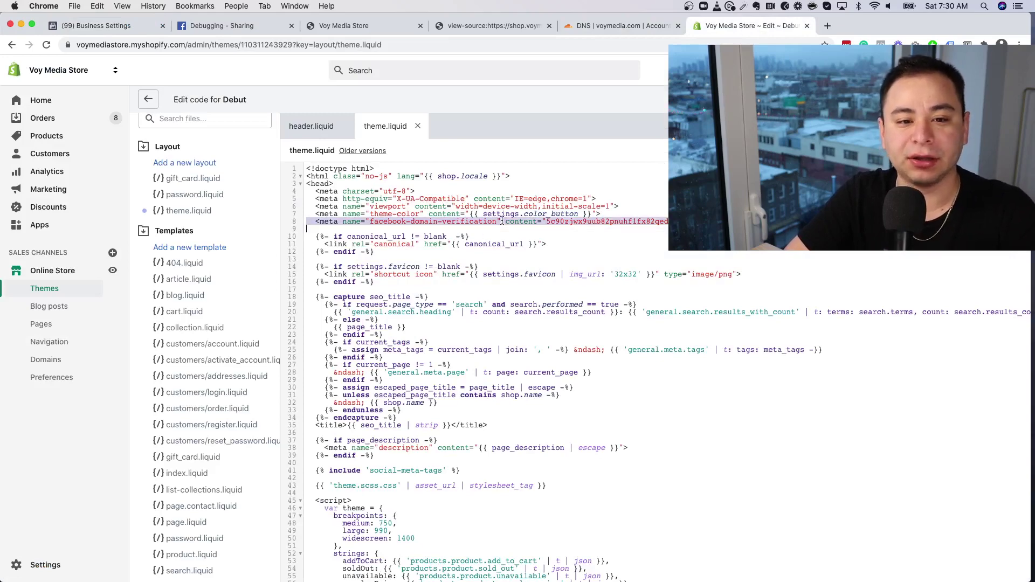
# Step: Open DNS verification for shop.voymedia.com in Facebook Business Settings and copy the TXT record
pyautogui.click(105, 25)
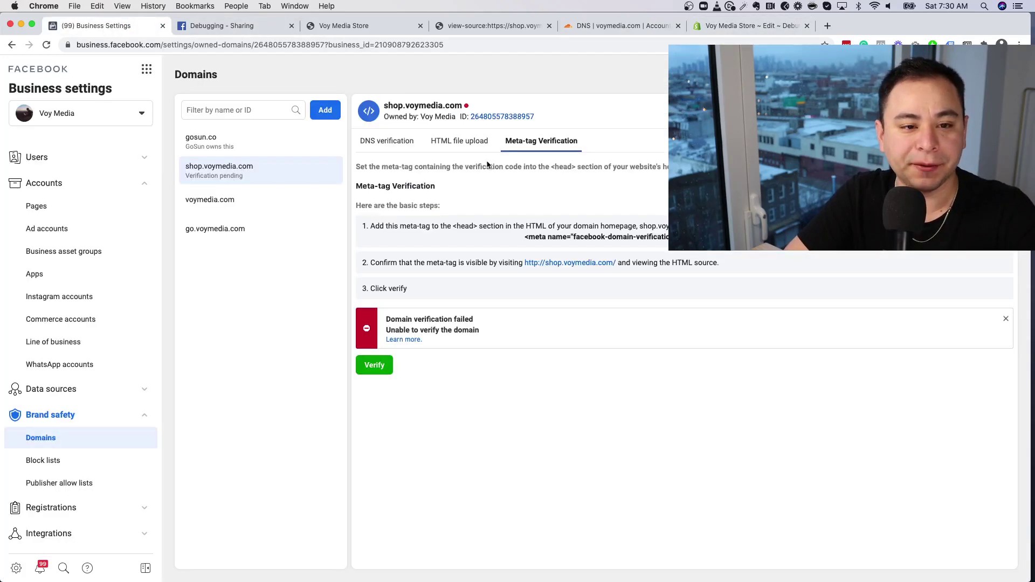
pyautogui.click(397, 146)
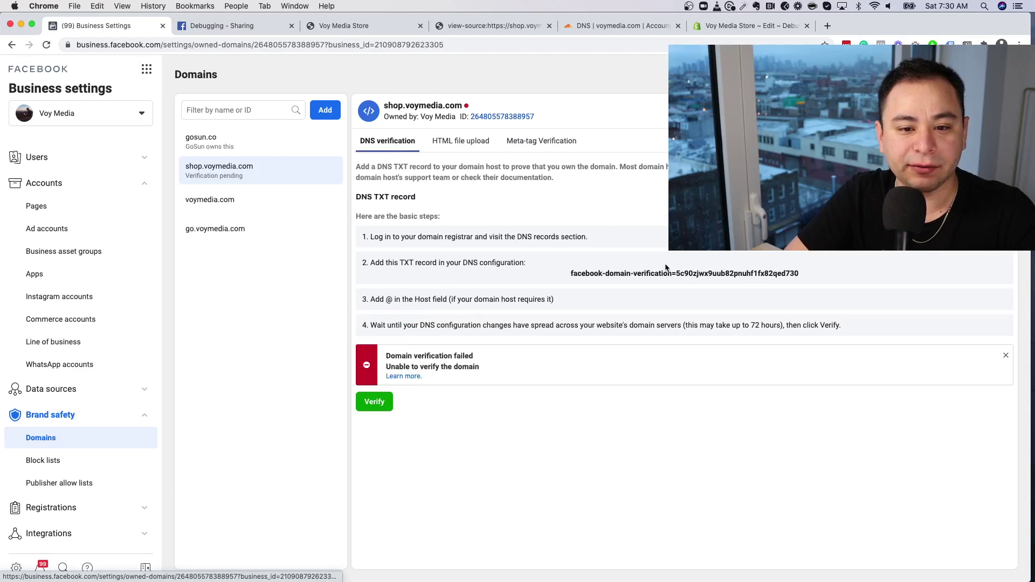
pyautogui.click(645, 278)
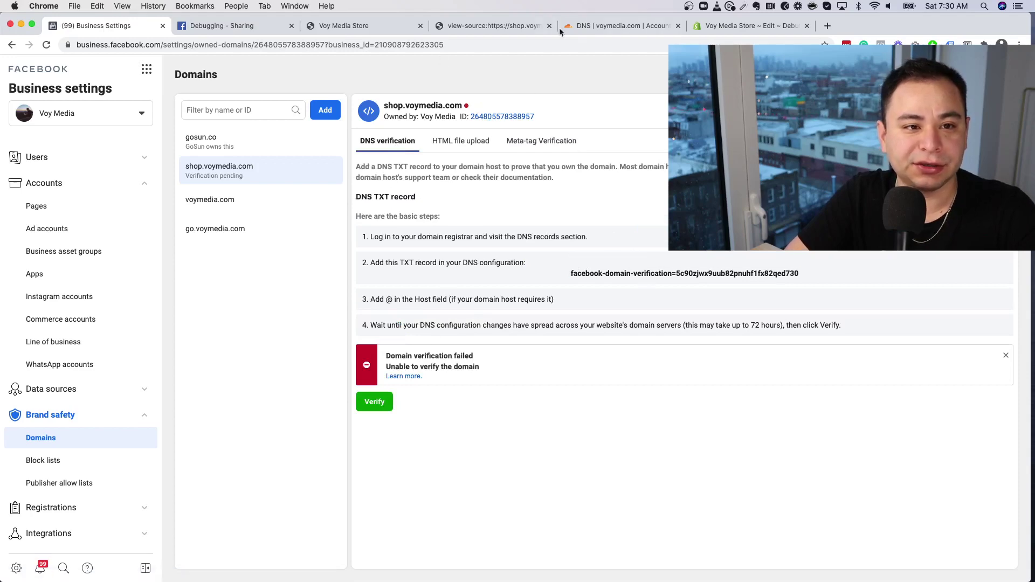
# Step: Switch to Cloudflare and start a new DNS record of type TXT for voymedia.com
pyautogui.click(592, 27)
pyautogui.scroll(5, 331, 172)
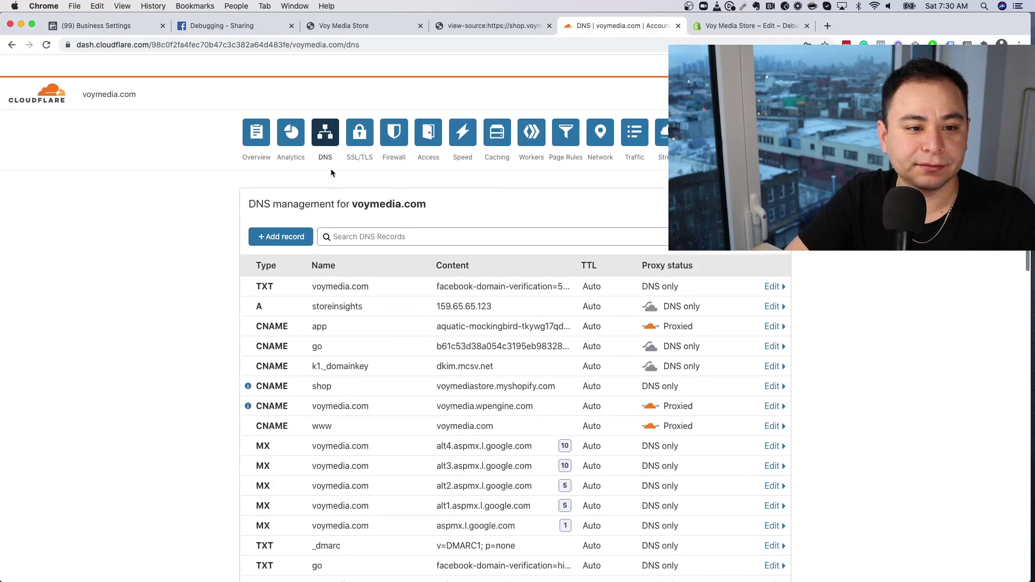
pyautogui.click(298, 219)
pyautogui.click(276, 290)
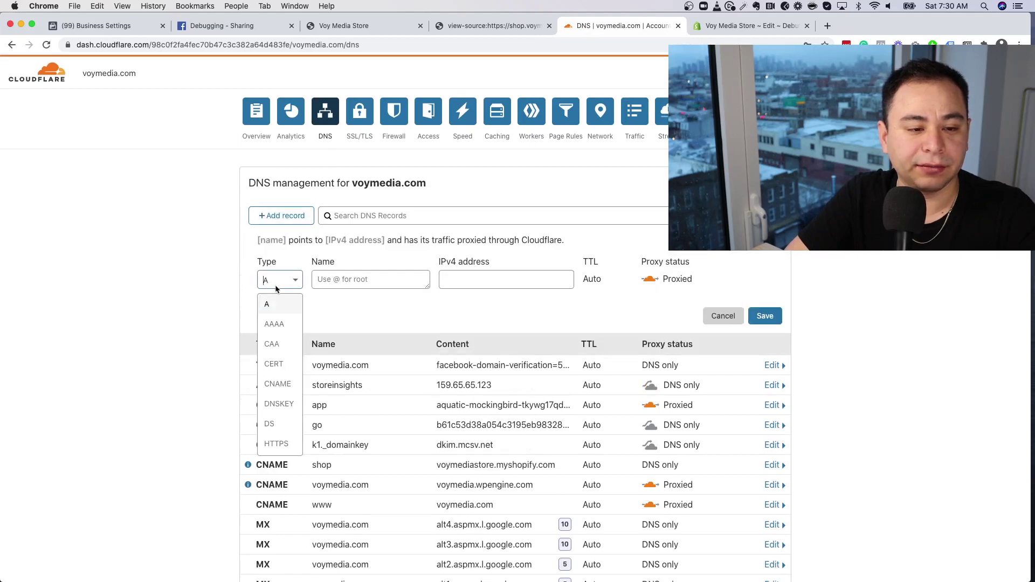
pyautogui.scroll(-3, 297, 415)
pyautogui.scroll(-3, 284, 416)
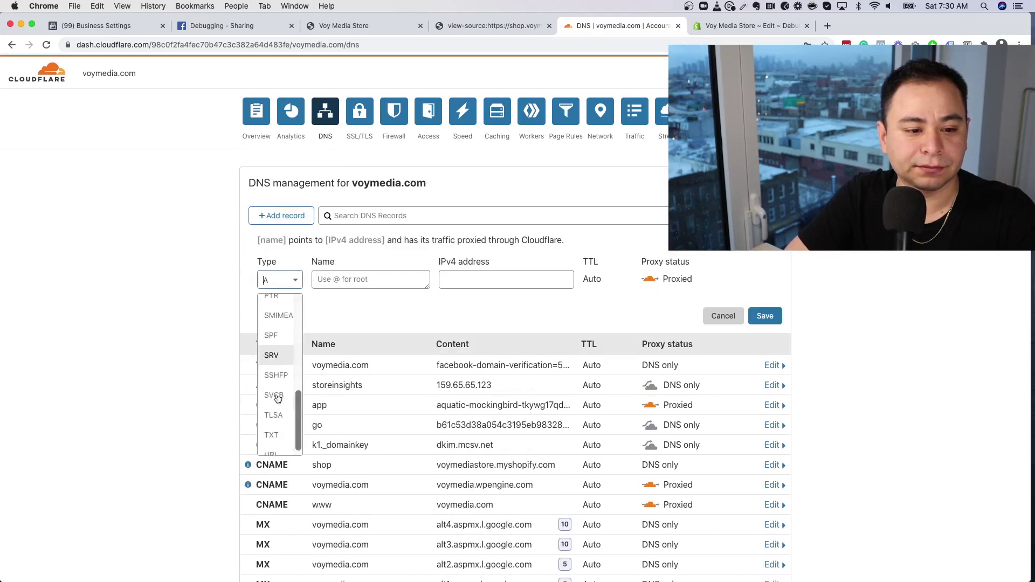
pyautogui.click(274, 423)
# Step: Name the TXT record shop, paste the Facebook domain verification code as its content and save it
pyautogui.click(367, 285)
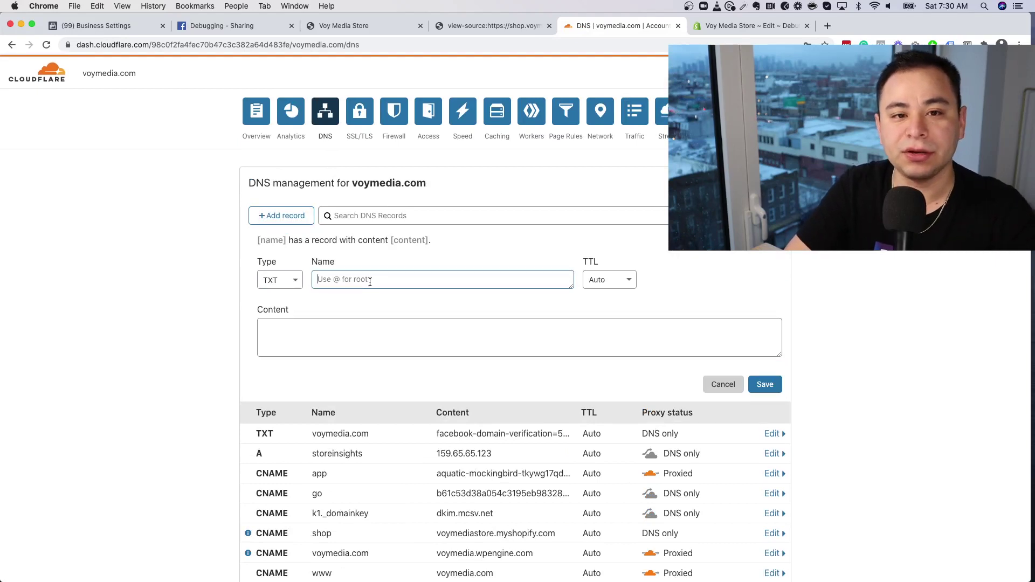
pyautogui.write('shop')
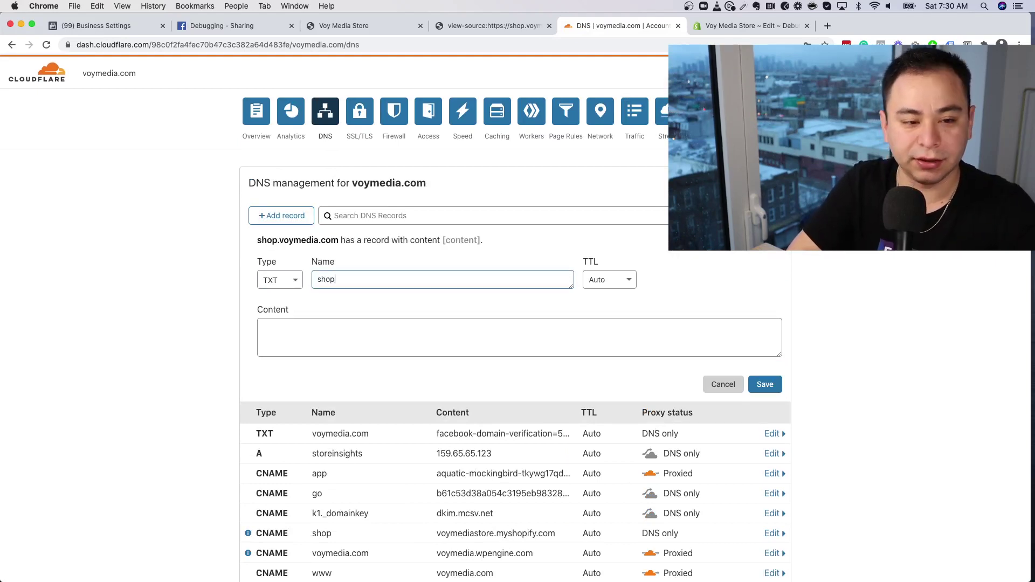
pyautogui.click(338, 339)
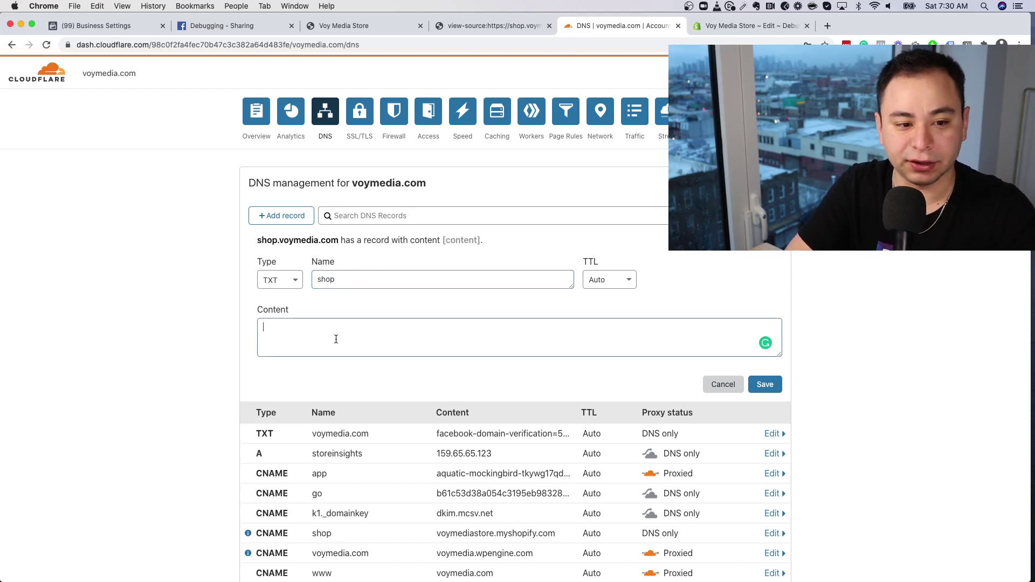
pyautogui.press('cmd+v')
pyautogui.click(765, 384)
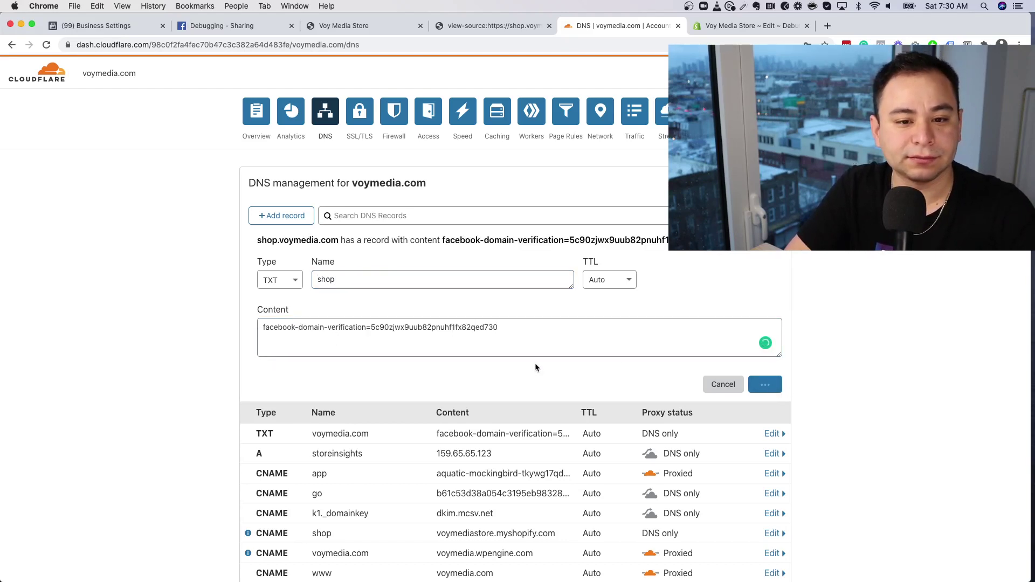
# Step: Return to Facebook Business Settings and try DNS verification of shop.voymedia.com, reloading the page between attempts
pyautogui.click(121, 27)
pyautogui.click(374, 401)
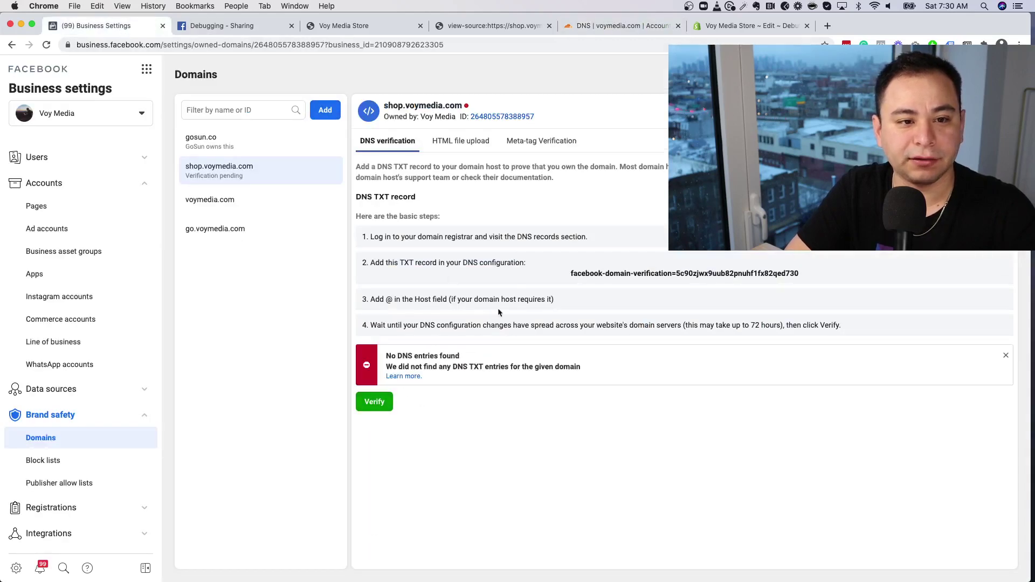
pyautogui.press('super+r')
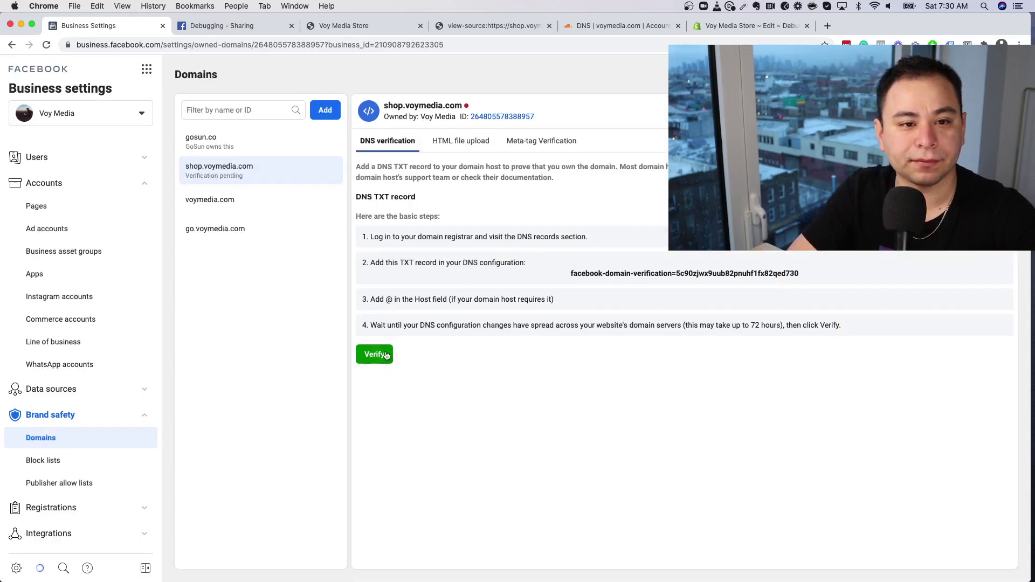
pyautogui.click(386, 355)
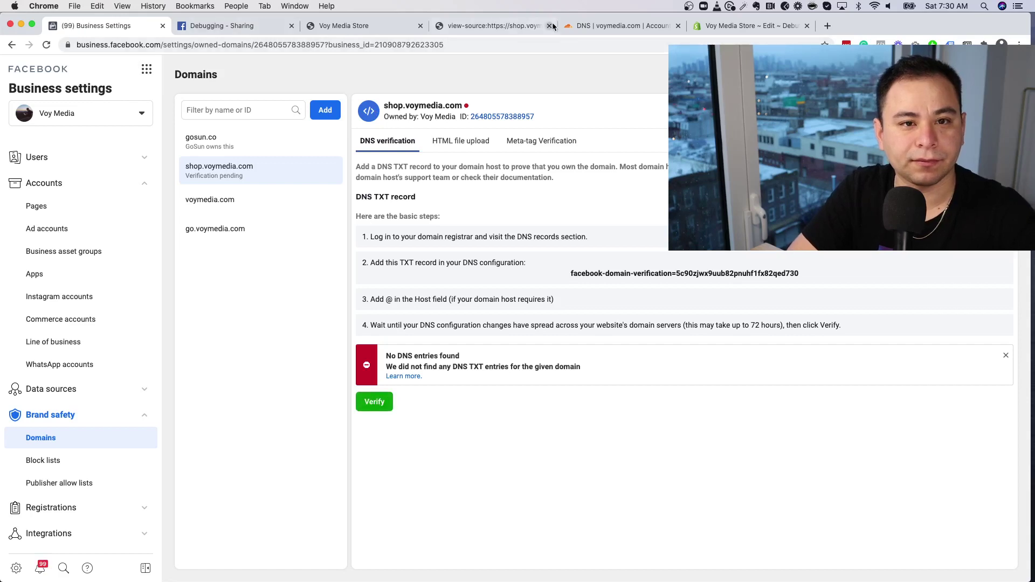
# Step: Check the shop TXT record in Cloudflare and retry DNS verification in Facebook Business Settings, dismissing the error between attempts
pyautogui.click(619, 25)
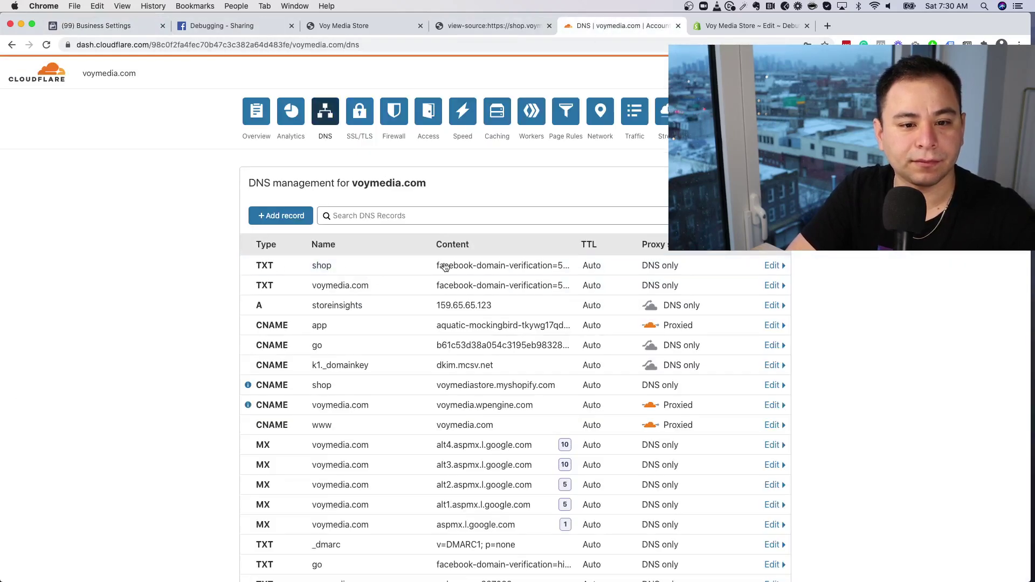
pyautogui.click(92, 26)
pyautogui.click(384, 408)
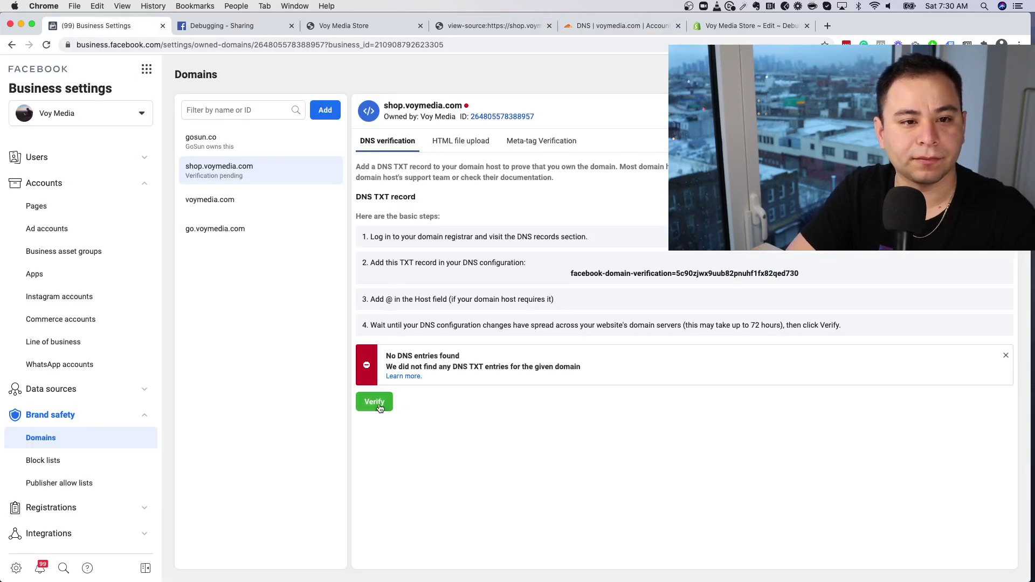
pyautogui.click(384, 408)
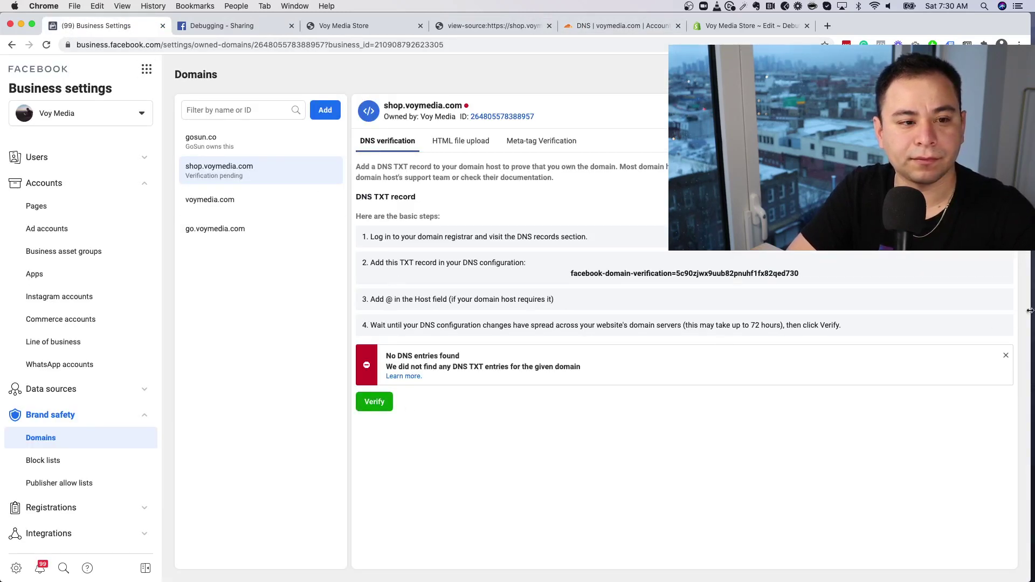
pyautogui.click(1006, 355)
pyautogui.click(380, 354)
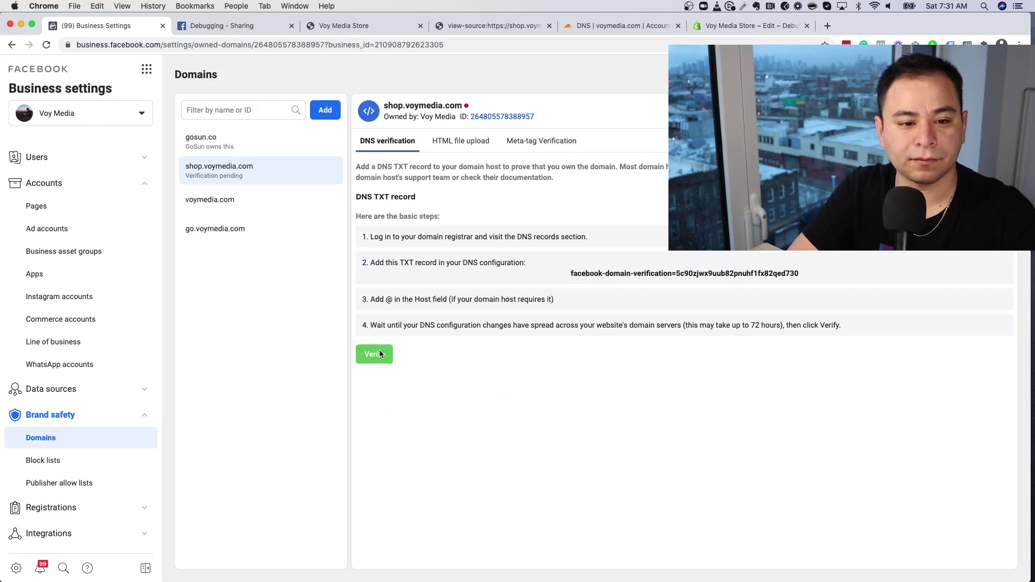
# Step: View the HTML file upload and Meta-tag Verification methods, then return to DNS verification and repeatedly try to verify shop.voymedia.com
pyautogui.click(455, 142)
pyautogui.click(538, 143)
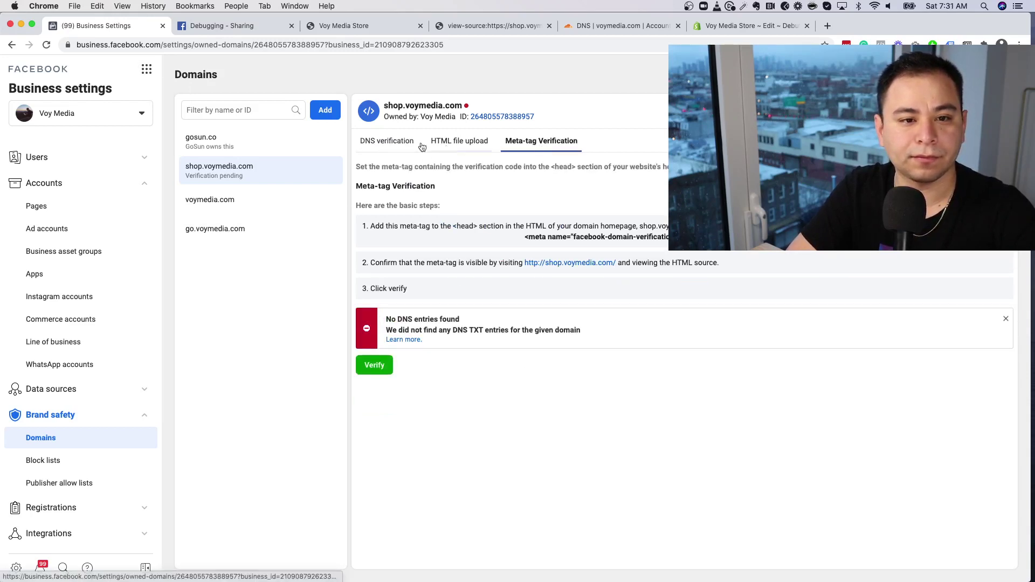
pyautogui.click(388, 144)
pyautogui.click(384, 402)
pyautogui.click(384, 403)
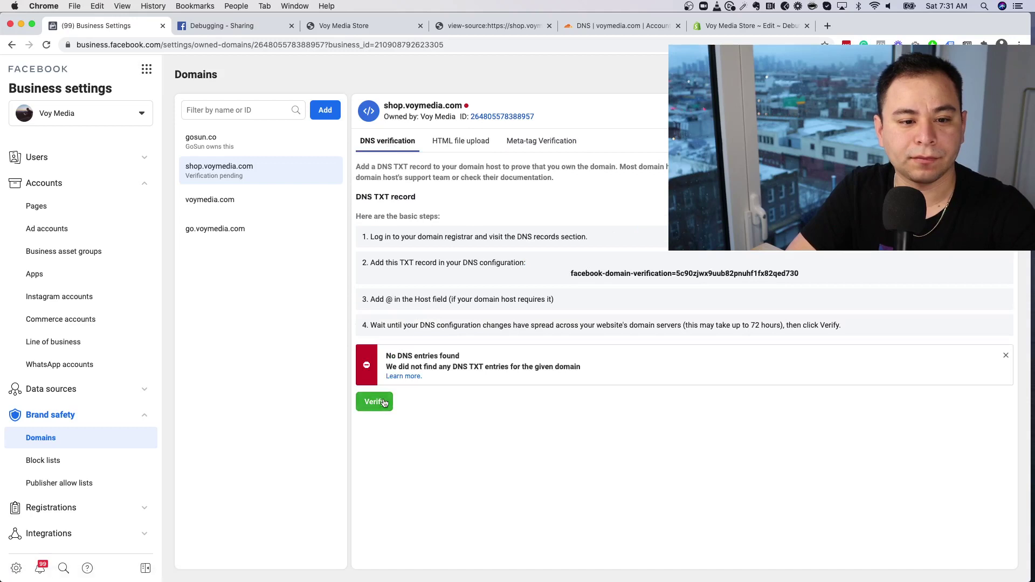
pyautogui.click(384, 403)
pyautogui.click(384, 403)
pyautogui.click(383, 403)
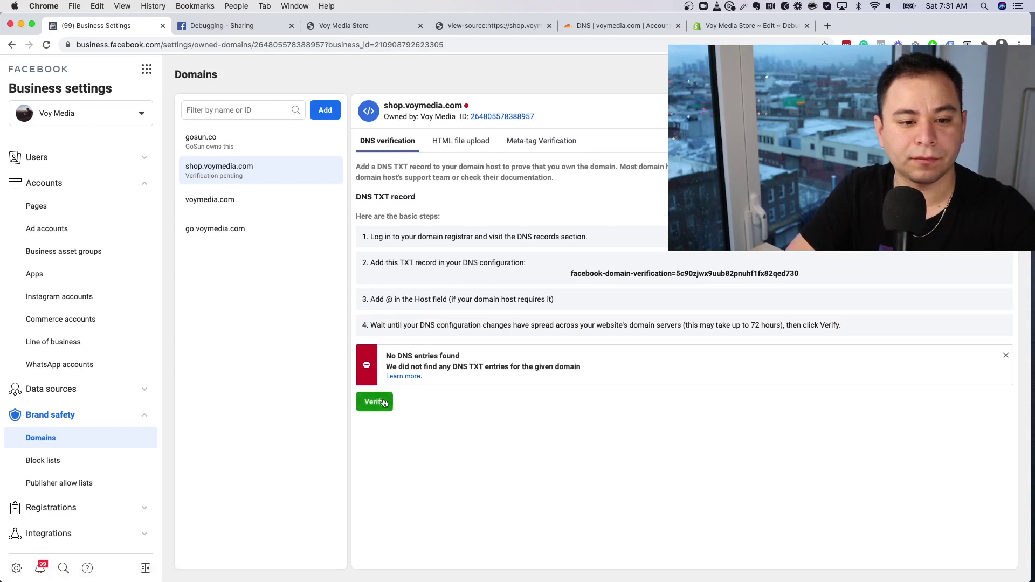
pyautogui.click(384, 402)
pyautogui.click(383, 402)
pyautogui.click(384, 402)
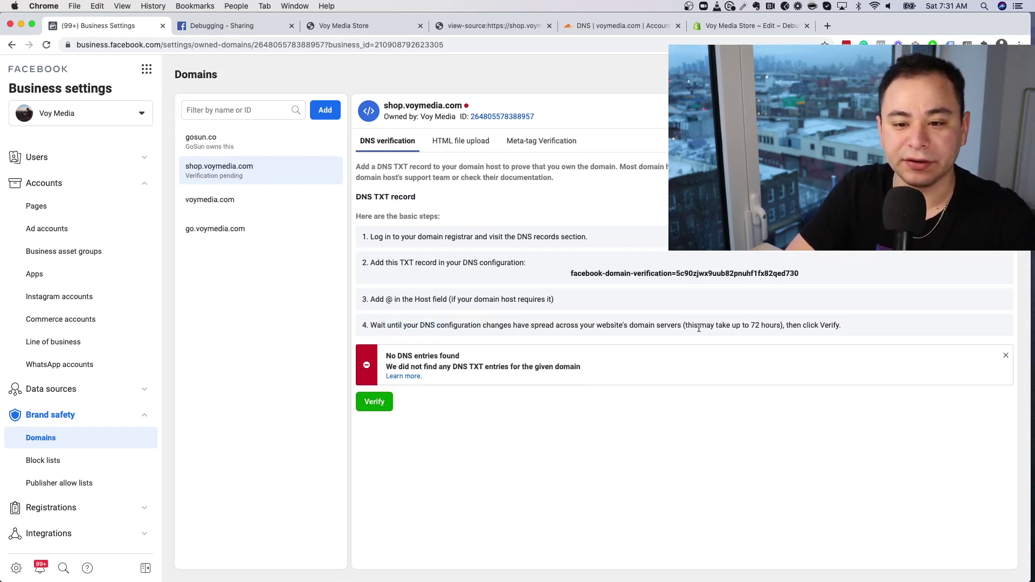
# Step: View the domain details of voymedia.com and go back to those of shop.voymedia.com
pyautogui.click(264, 206)
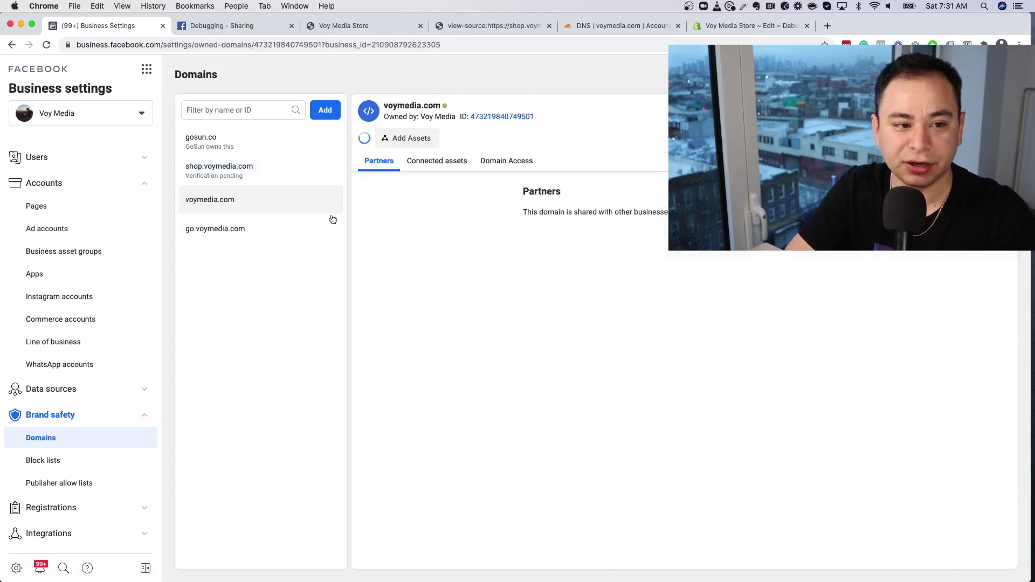
pyautogui.click(241, 173)
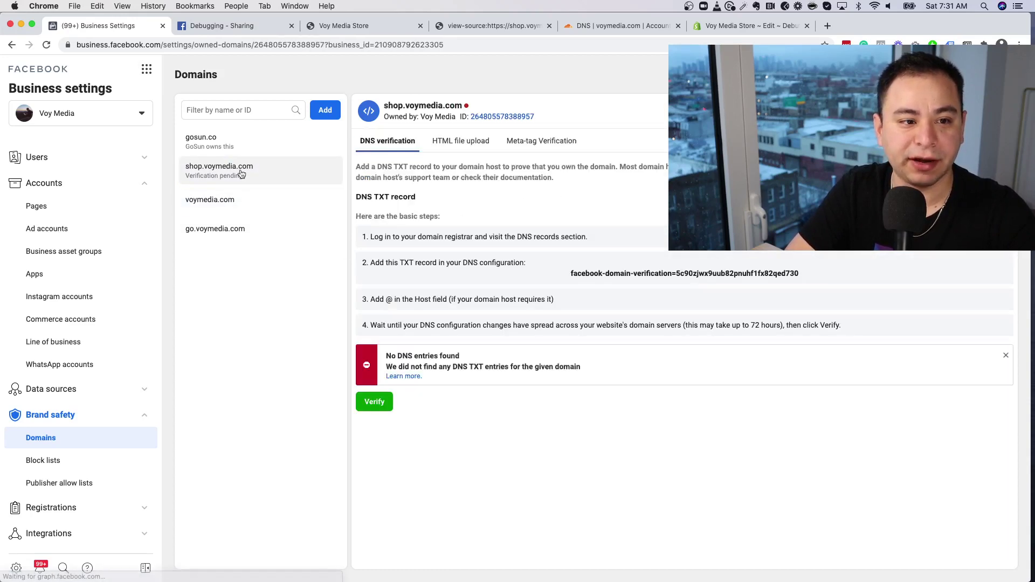